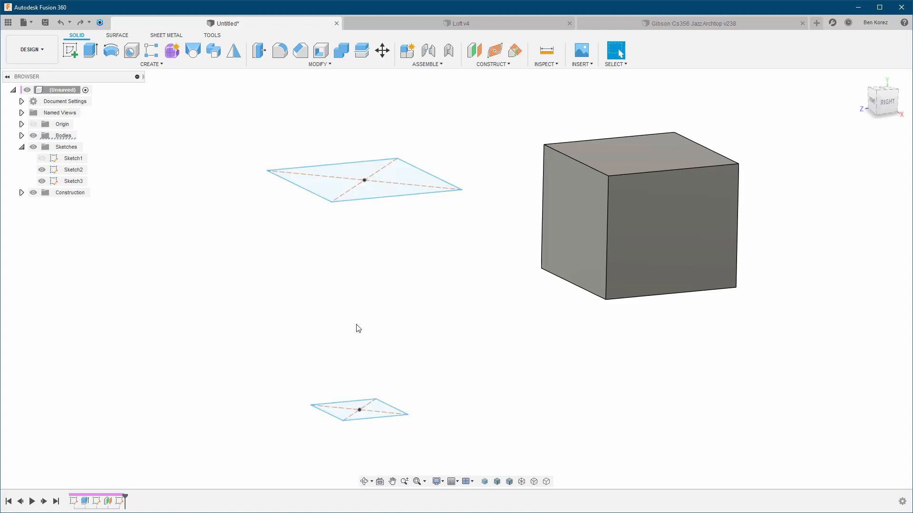
- Try a loft between the large upper rectangle and the small lower rectangle sketch profiles
left_click(366, 193)
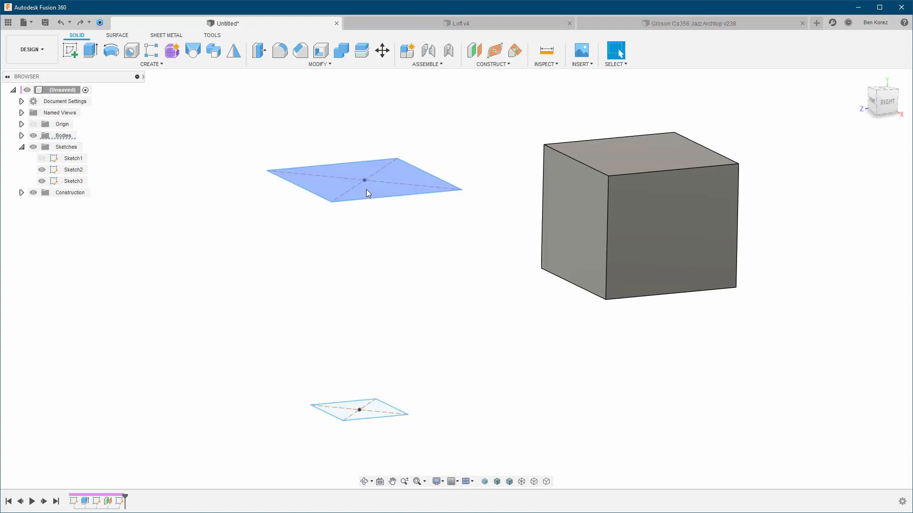
left_click(386, 210)
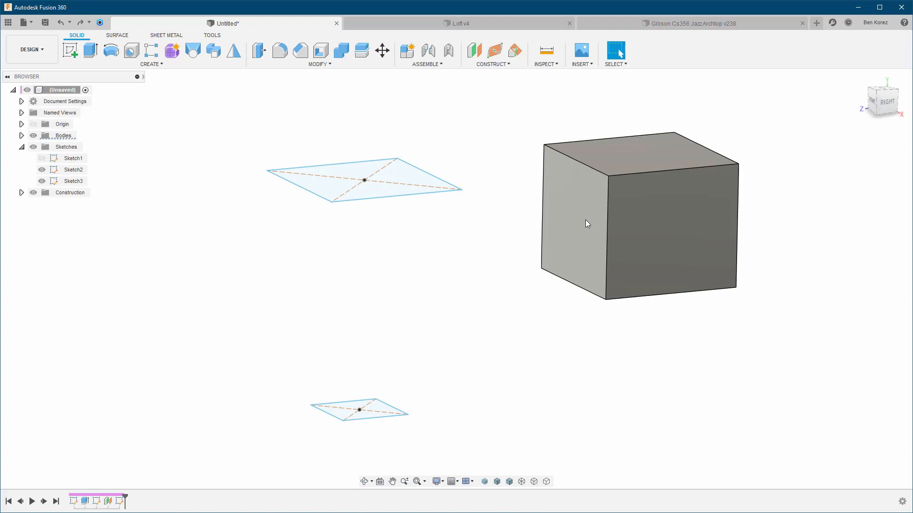
left_click(194, 56)
left_click(376, 194)
left_click(368, 420)
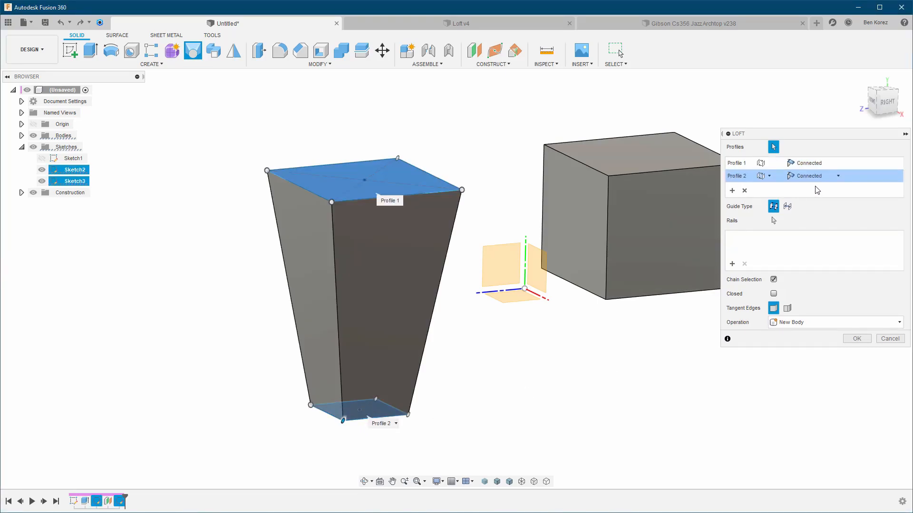
- Try the Direction condition on the loft's upper profile with a takeoff weight of 2.00, and cancel the loft
left_click(837, 164)
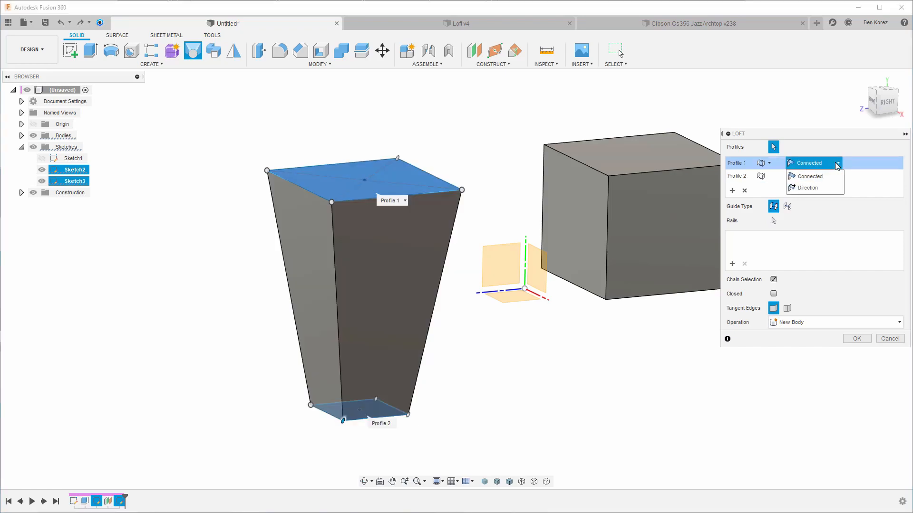
left_click(807, 188)
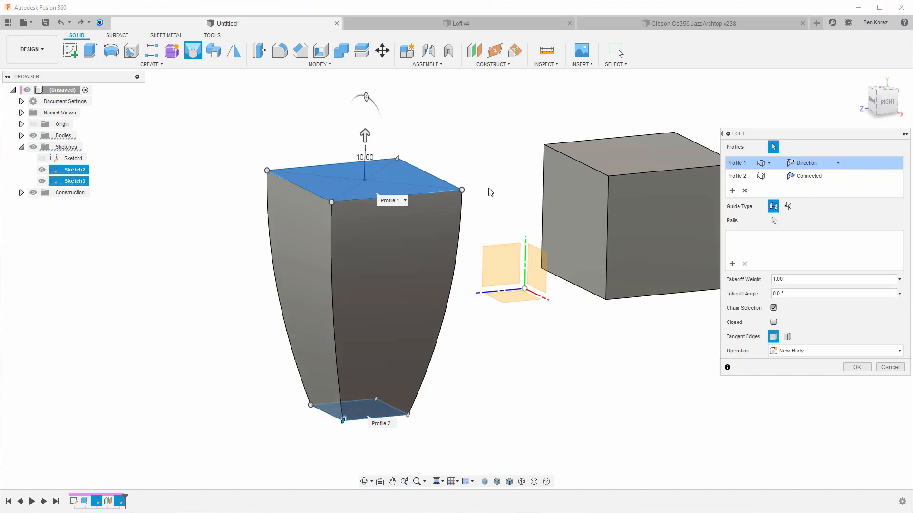
left_click_drag(365, 133, 365, 98)
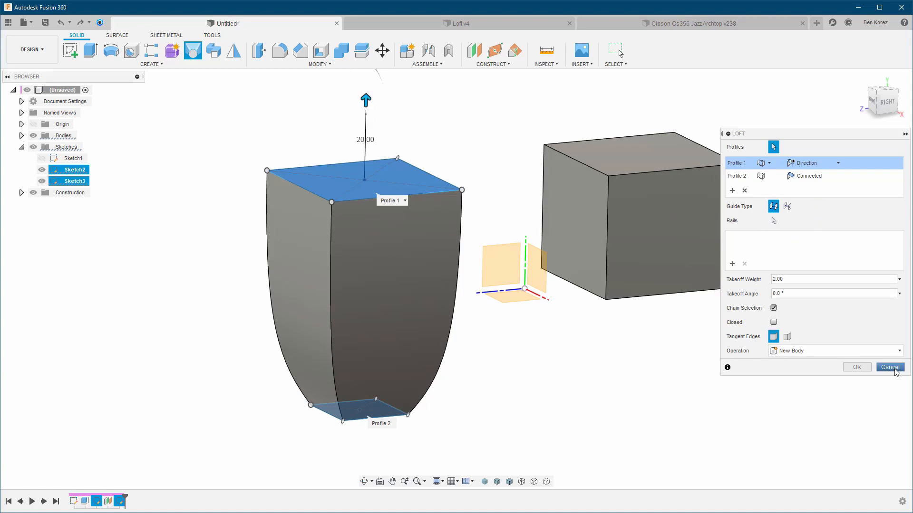
left_click(838, 164)
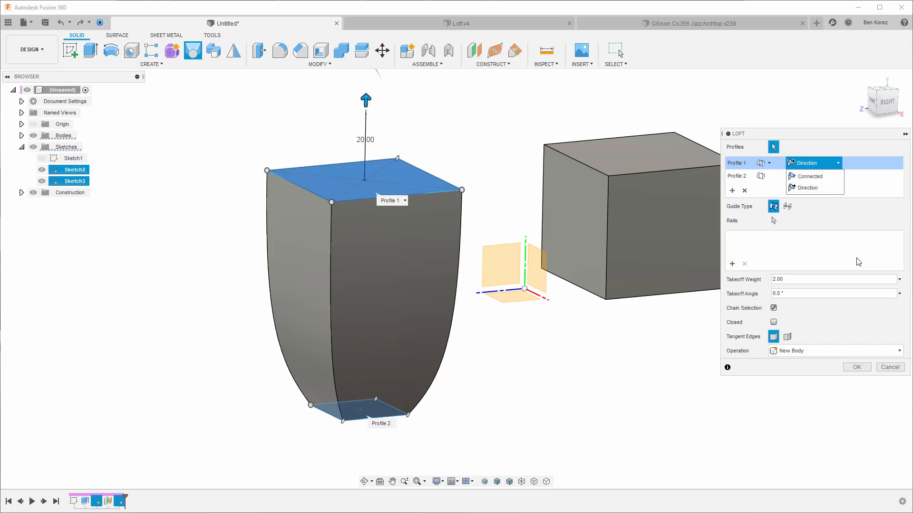
left_click(857, 218)
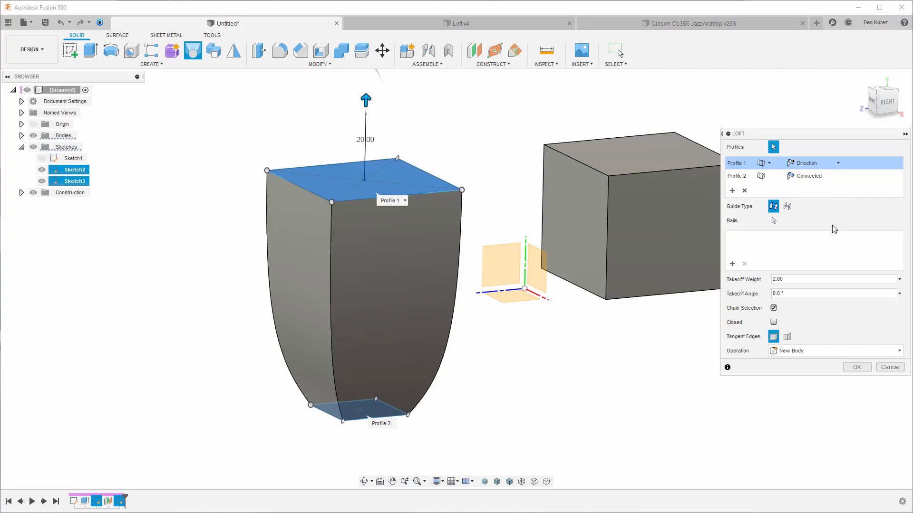
left_click(890, 368)
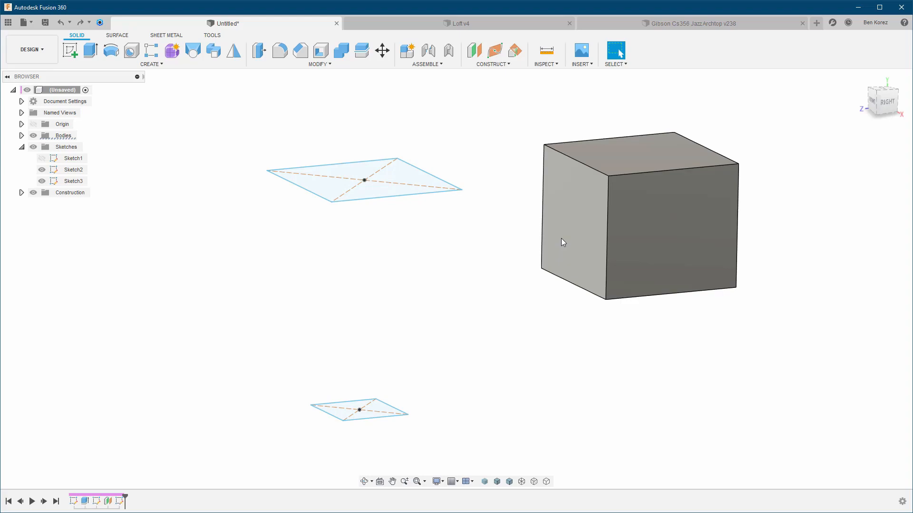
- Set up a loft from the block's side face nearest the sketches to the small lower rectangle profile
left_click(193, 52)
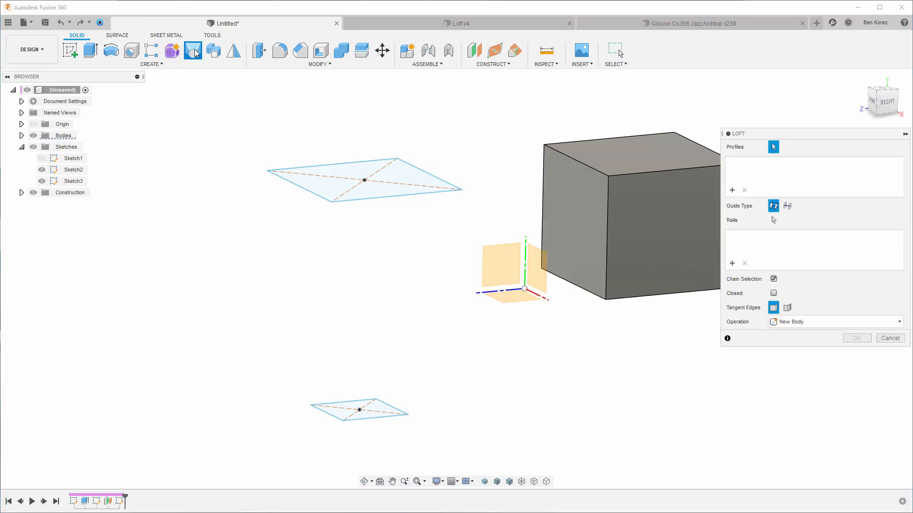
left_click(582, 199)
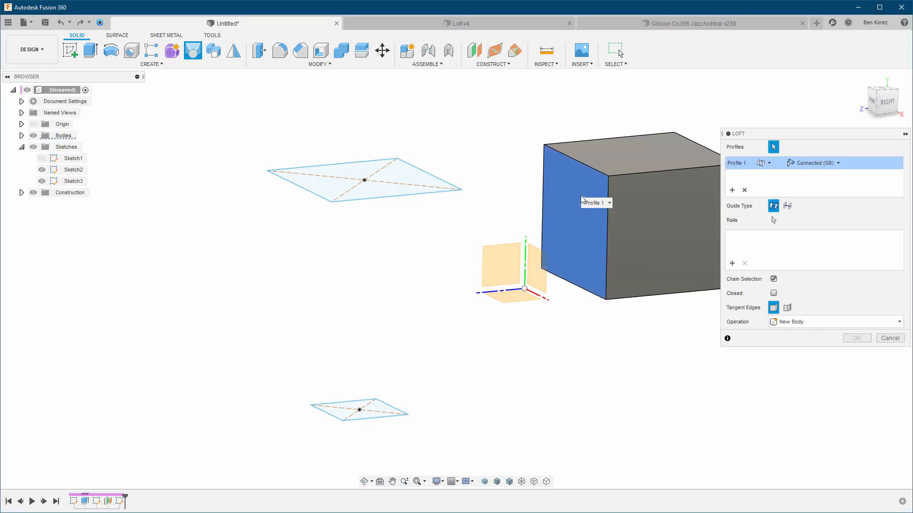
middle_click_drag(440, 330, 428, 367, "shift")
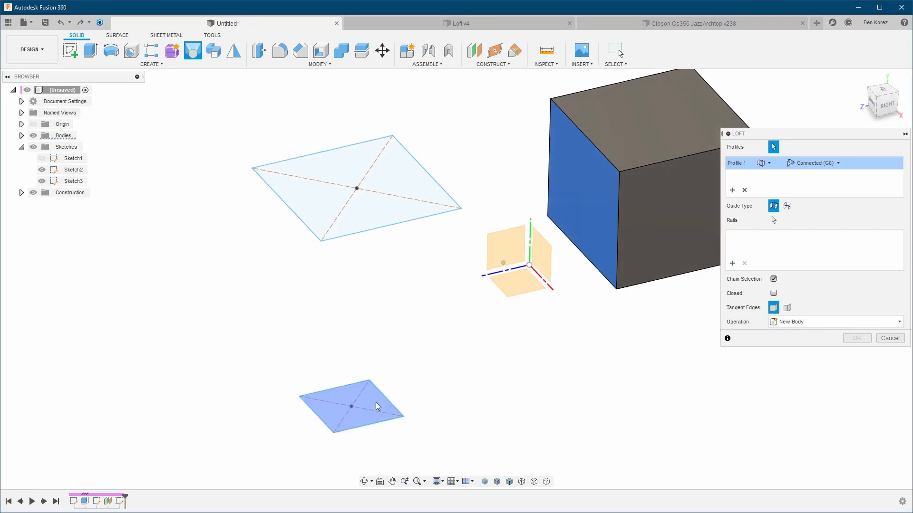
left_click(360, 423)
middle_click_drag(484, 389, 483, 355, "shift")
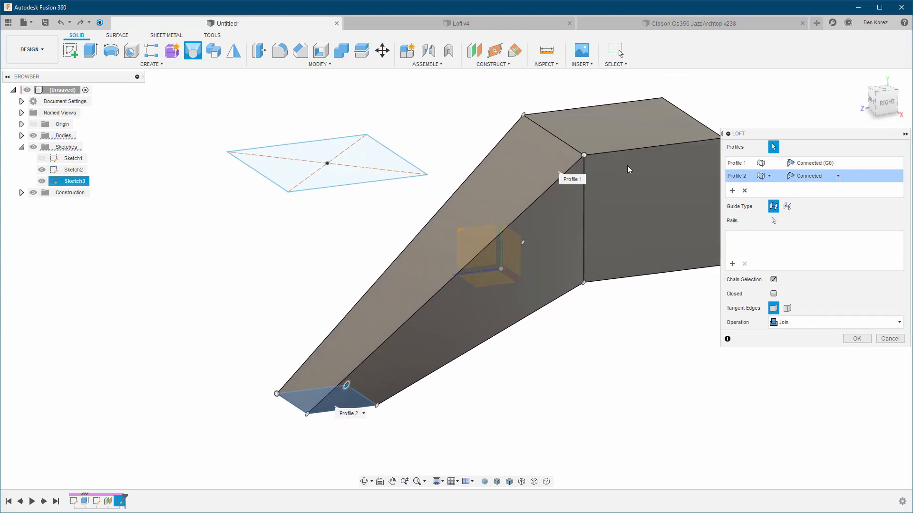
middle_click_drag(611, 172, 572, 159, "shift")
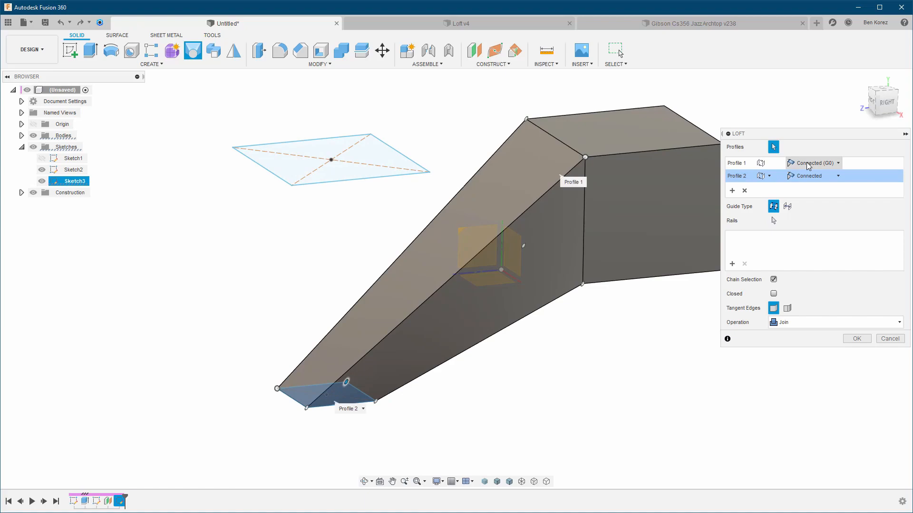
- Compare Tangent (G1) with Curvature (G2) on the block face's profile, and create the joined loft with Curvature (G2)
left_click(808, 164)
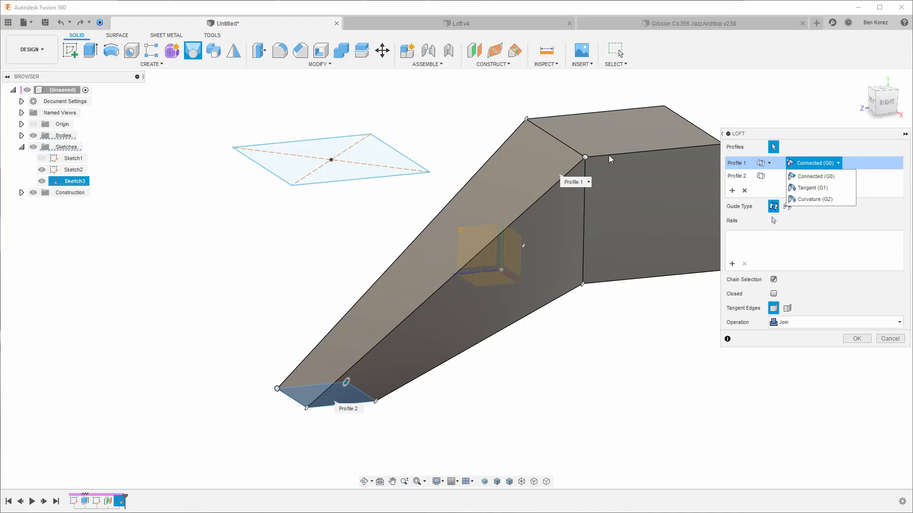
left_click(813, 188)
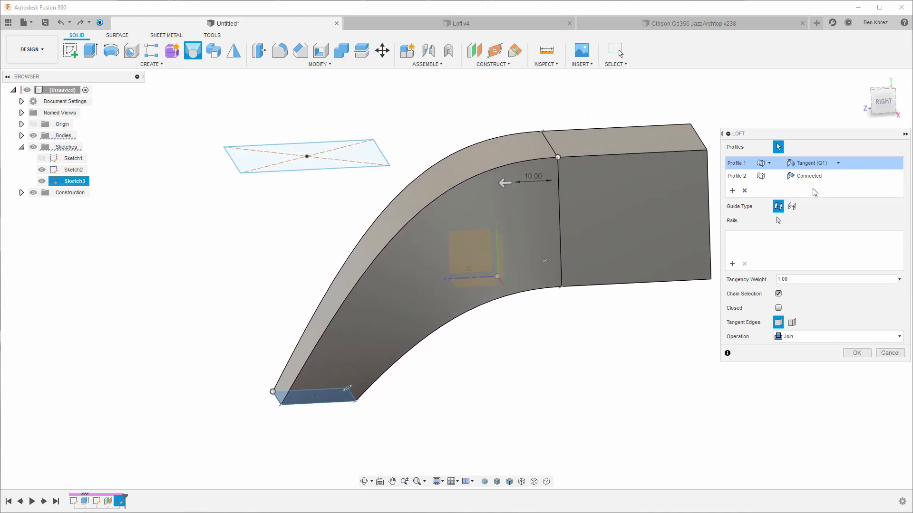
left_click(815, 163)
left_click(817, 199)
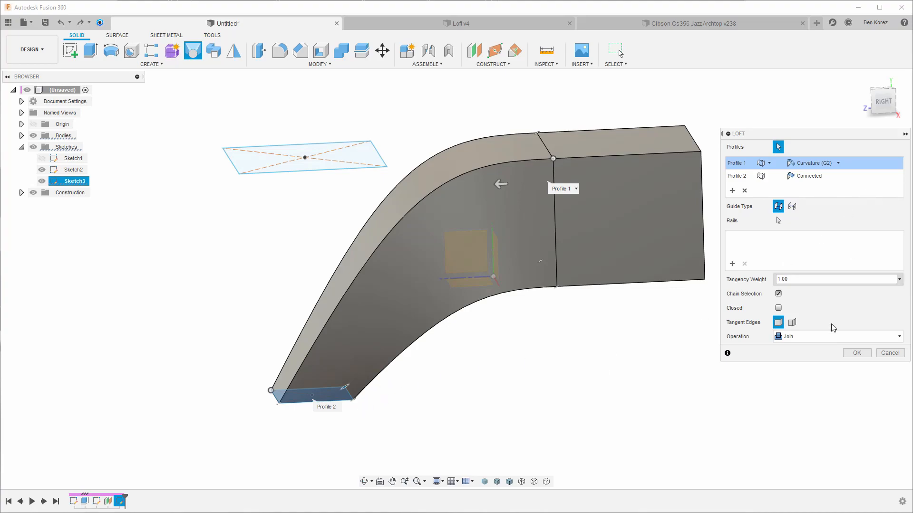
left_click(856, 353)
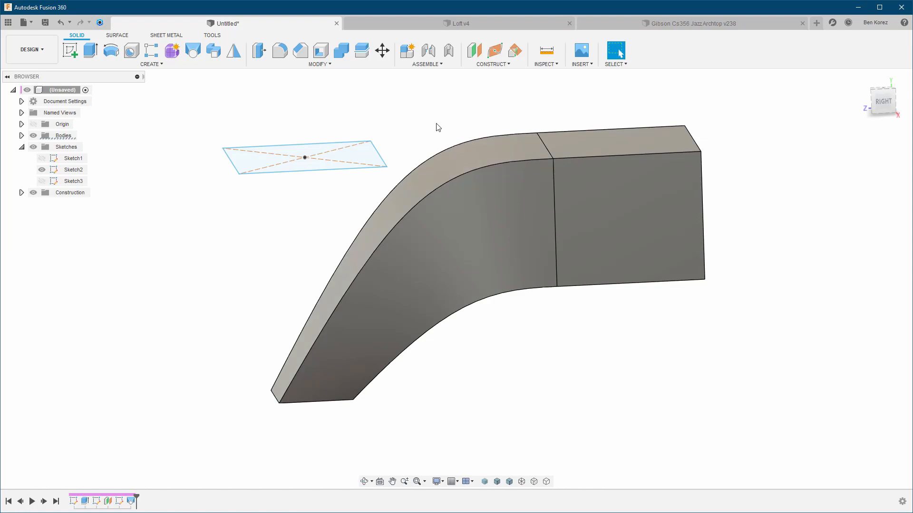
- Try a New Body loft between the block's underside and the lower end face of the curved arm
left_click(193, 52)
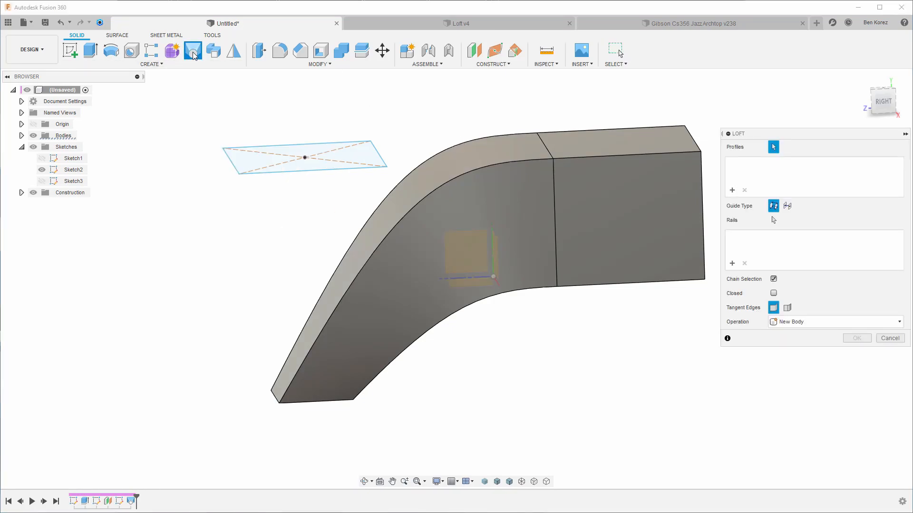
middle_click_drag(648, 437, 626, 321, "shift")
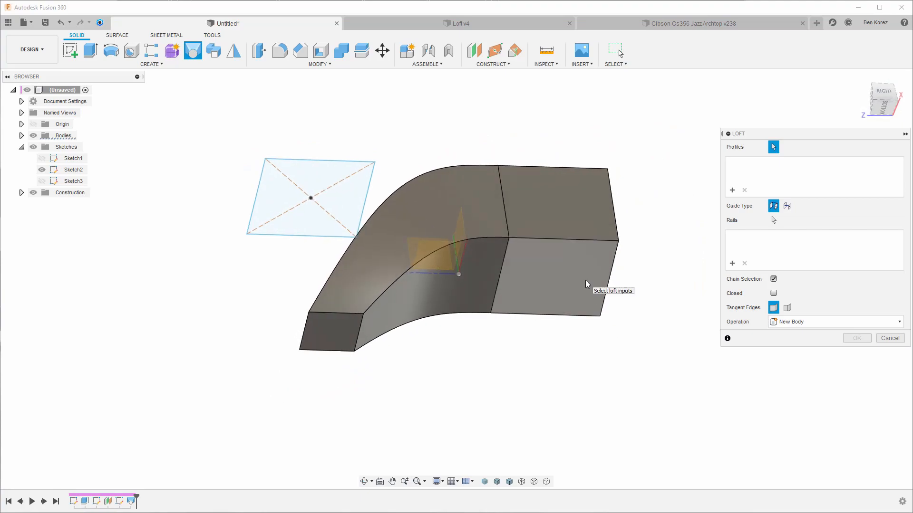
left_click(586, 281)
middle_click_drag(368, 442, 336, 362, "shift")
left_click(336, 362)
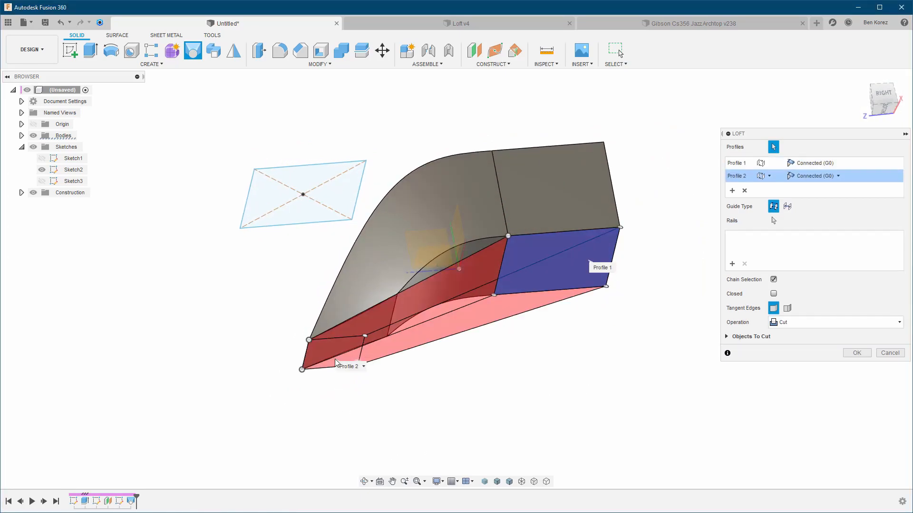
left_click(825, 322)
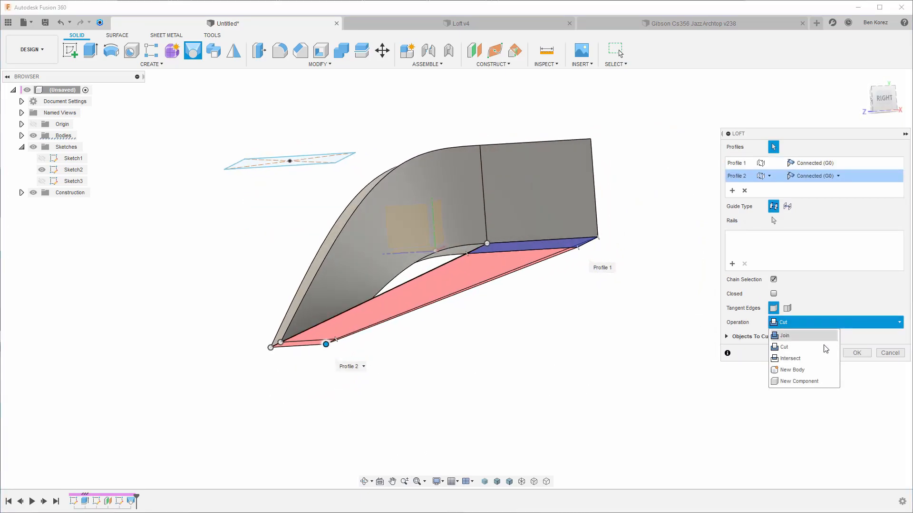
left_click(798, 371)
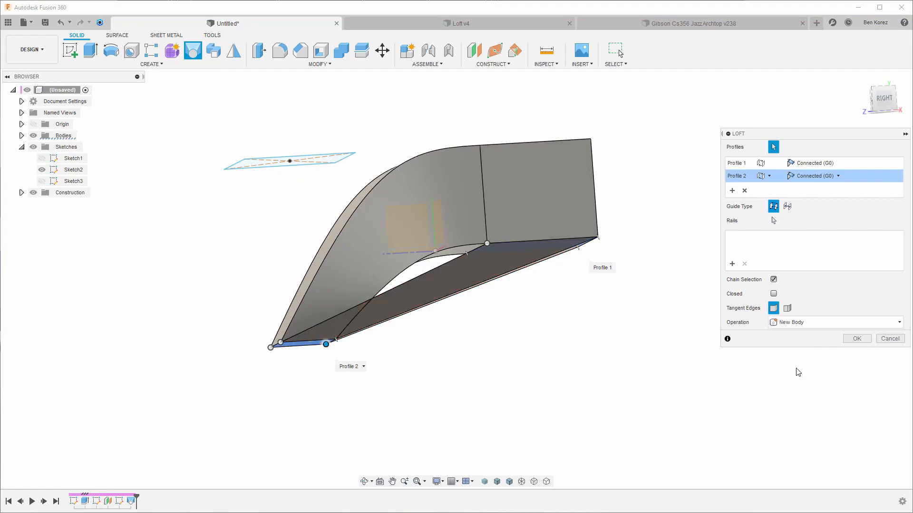
- Try Tangent (G1) continuity on both profiles of the underside loft
left_click(822, 164)
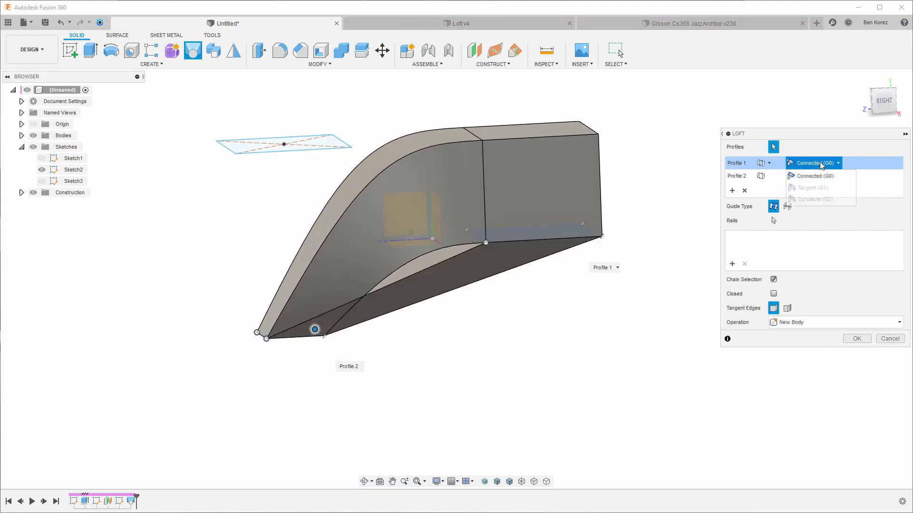
left_click(812, 188)
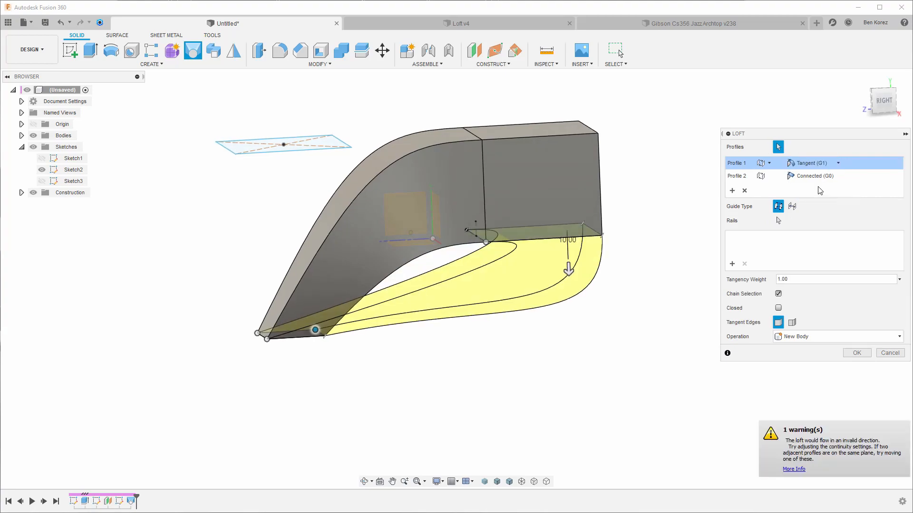
left_click(818, 177)
left_click(814, 200)
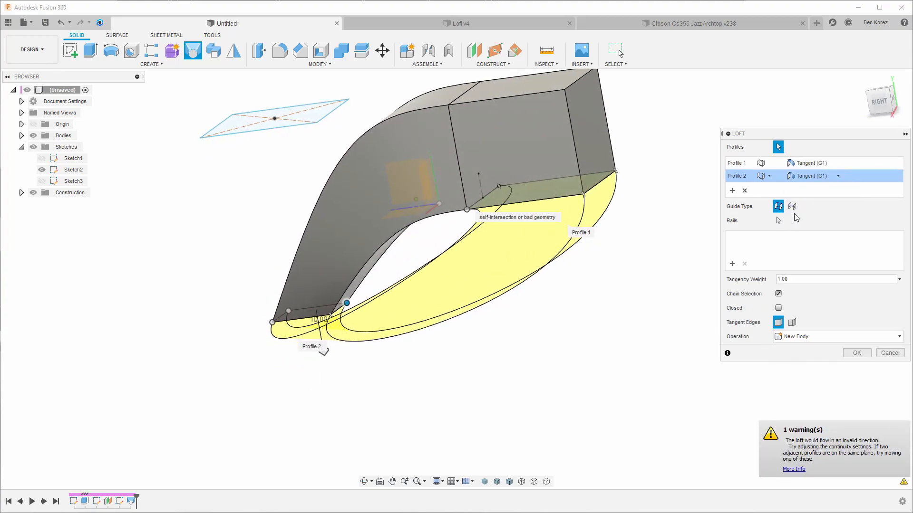
- Try Curvature (G2) continuity on both profiles of the underside loft
left_click(814, 176)
left_click(820, 213)
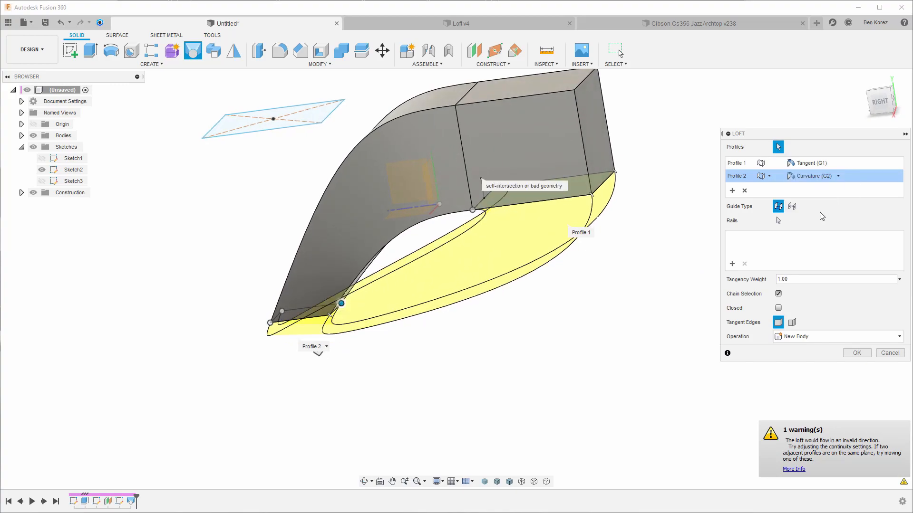
left_click(812, 163)
left_click(817, 199)
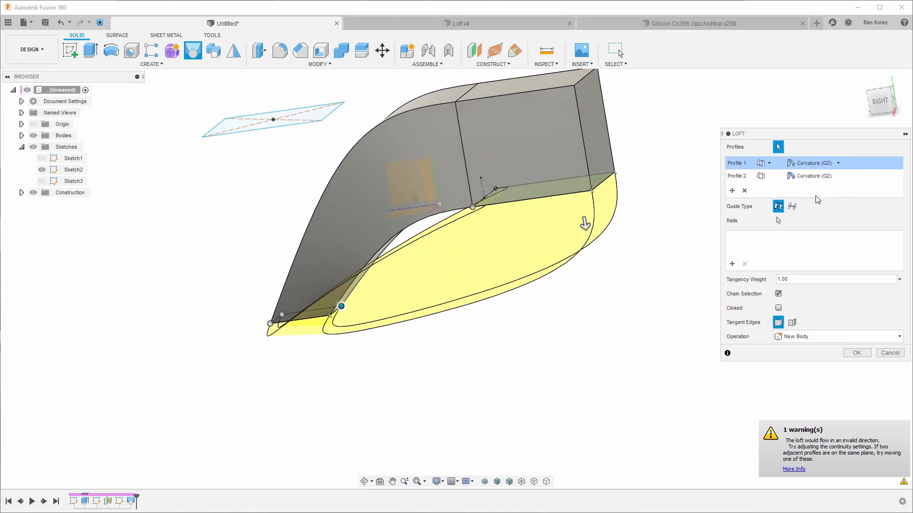
- Try Connected (G0) on the arm's end profile with Curvature (G2) on the block's underside, and cancel the loft
left_click(814, 176)
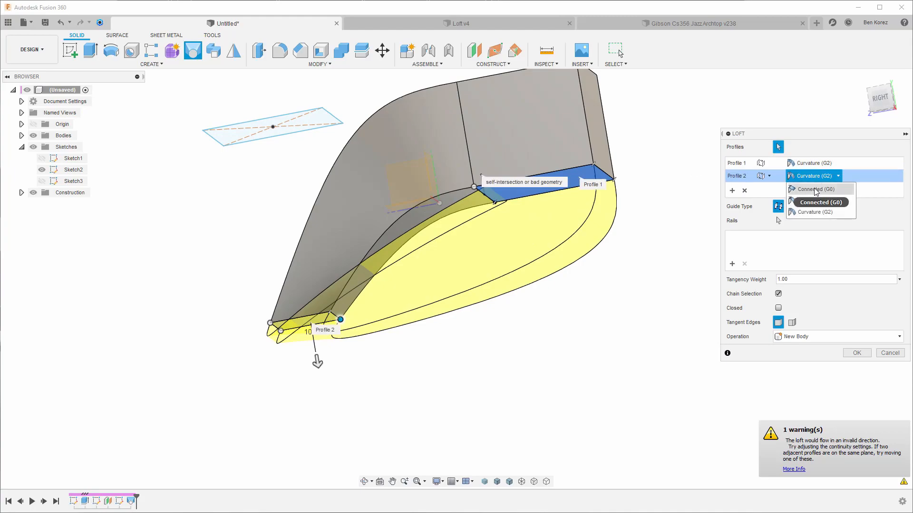
left_click(816, 193)
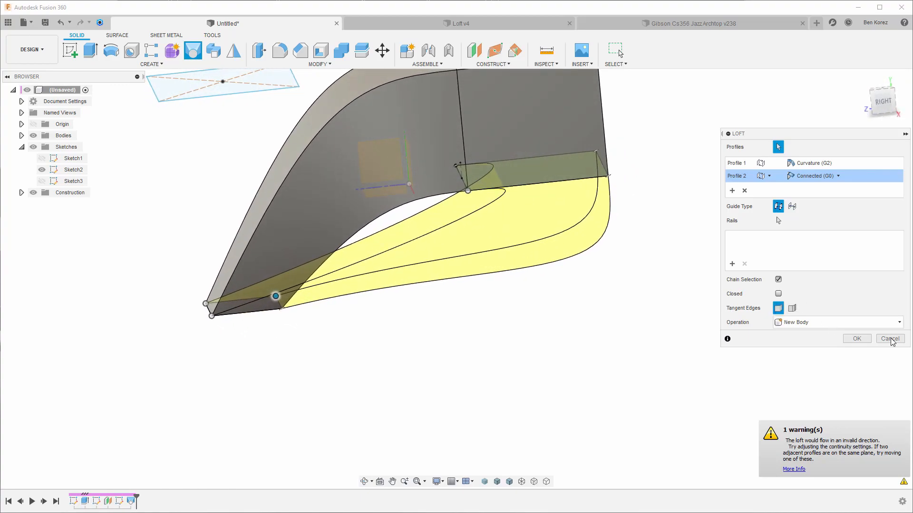
left_click(811, 164)
left_click(812, 163)
left_click(816, 165)
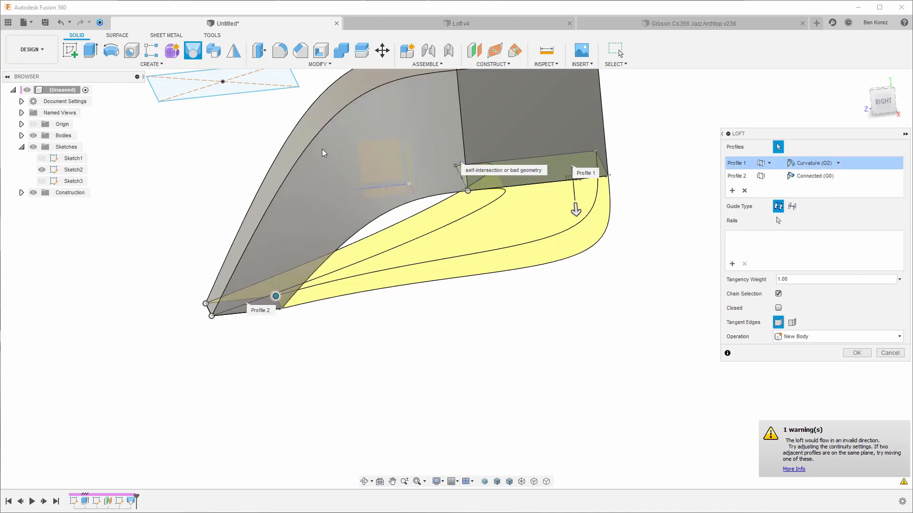
middle_click_drag(466, 147, 664, 206, "shift")
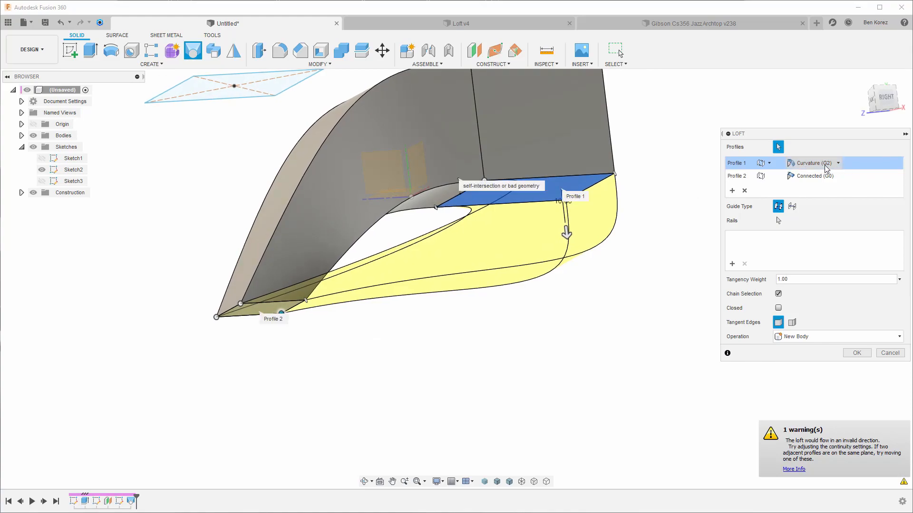
left_click(889, 354)
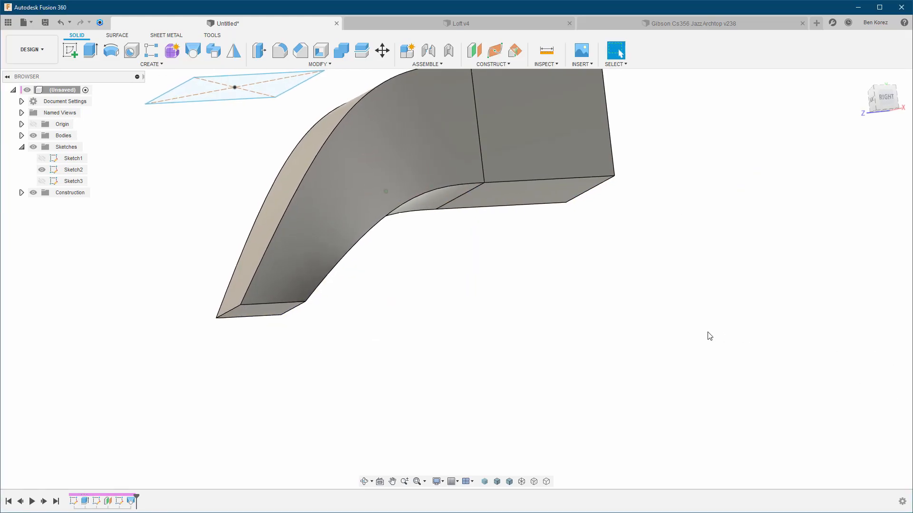
- Switch to the Loft v4 design and start a surface Loft
left_click(475, 24)
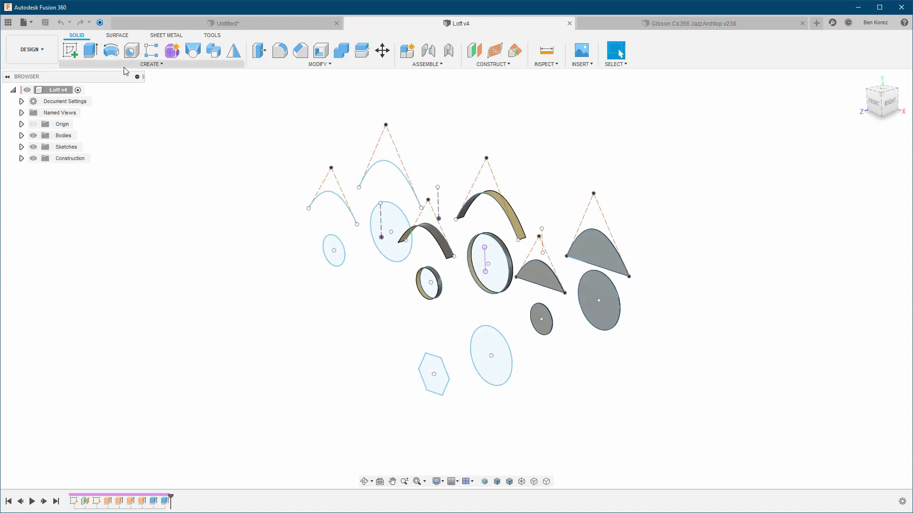
left_click(119, 36)
left_click(171, 54)
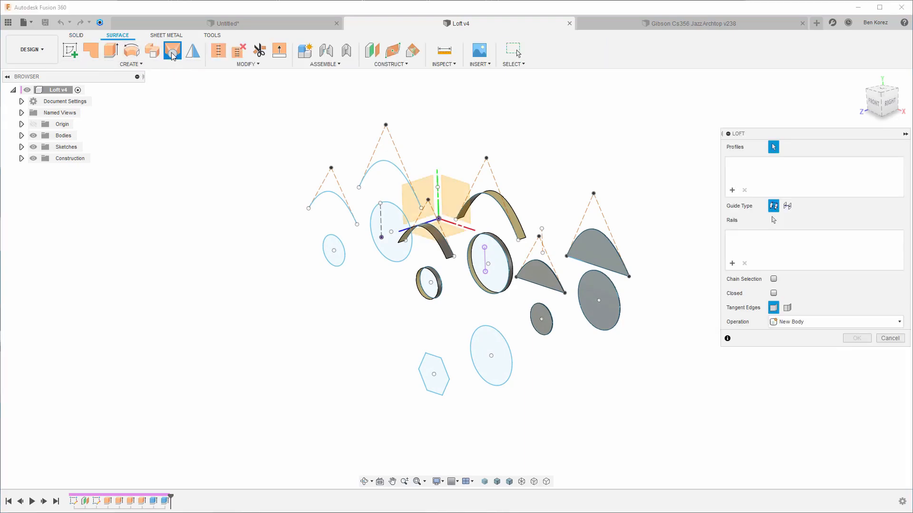
- Try lofting between the large and small open arch sketch curves, check profile 1's condition options, and remove both profiles
left_click(394, 157)
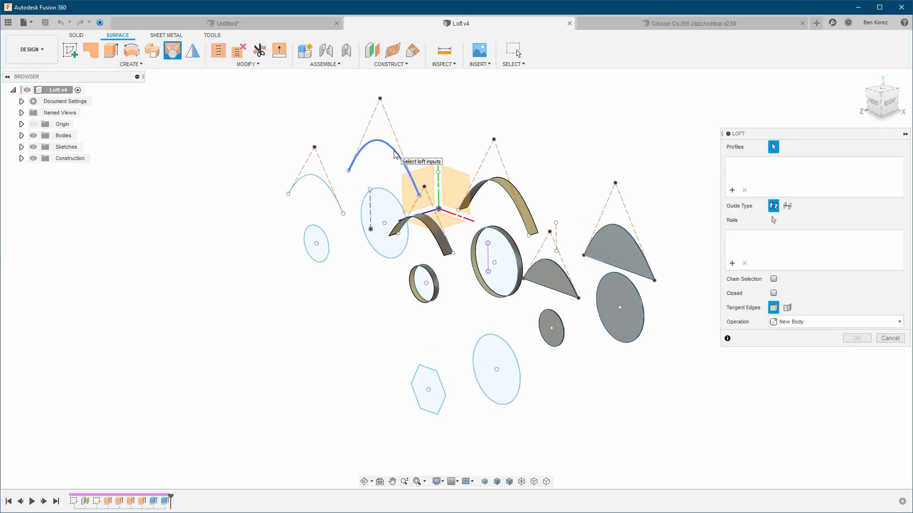
left_click(328, 183)
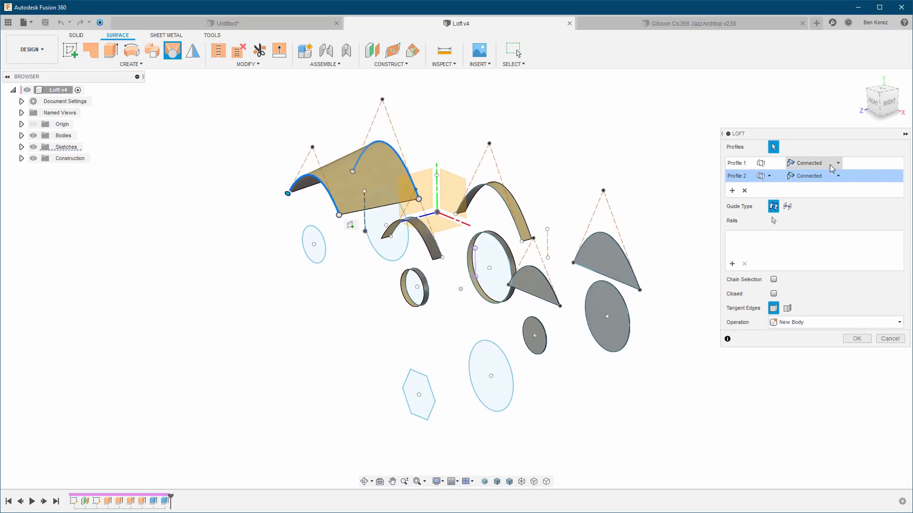
left_click(813, 163)
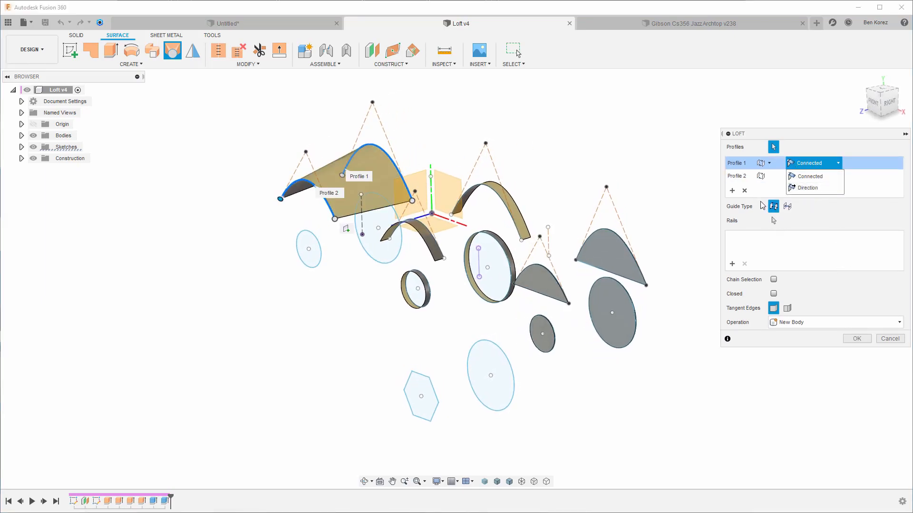
left_click(744, 181)
left_click(745, 191)
left_click(745, 191)
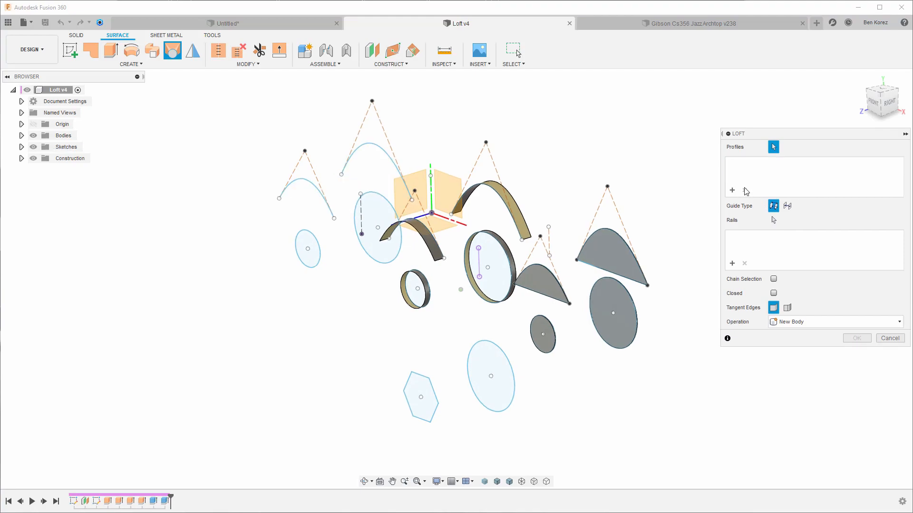
- Loft between the facing body edges of the large and small arched surface strips, and hide all sketches
scroll(513, 184, "up", 3)
middle_click_drag(514, 185, 507, 175, "shift")
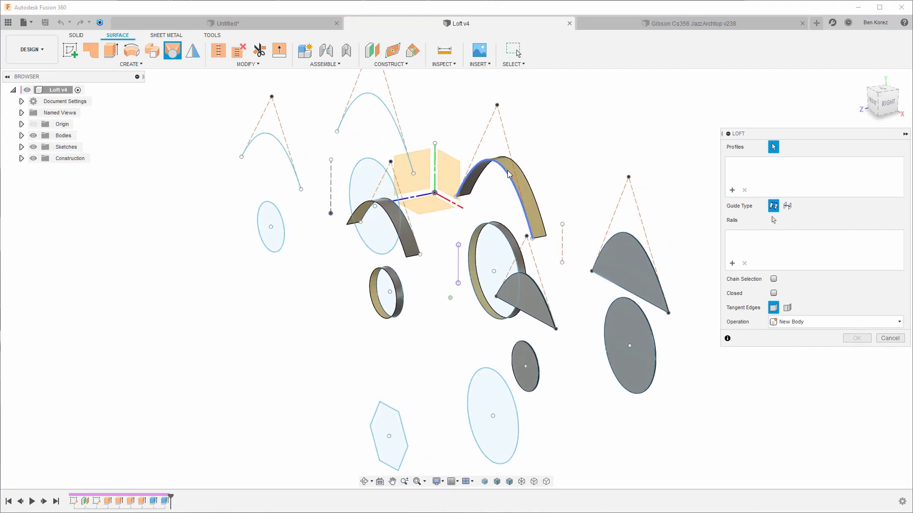
left_click(507, 175)
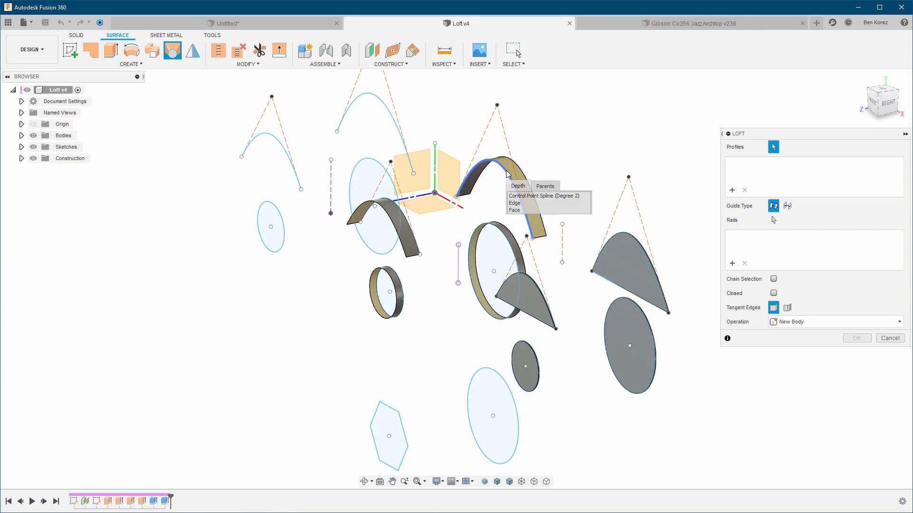
left_click(527, 203)
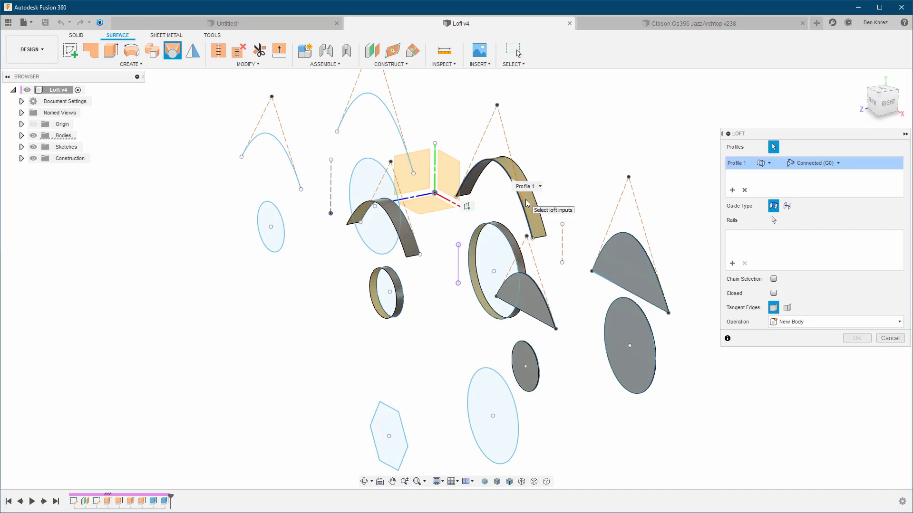
left_click(408, 227)
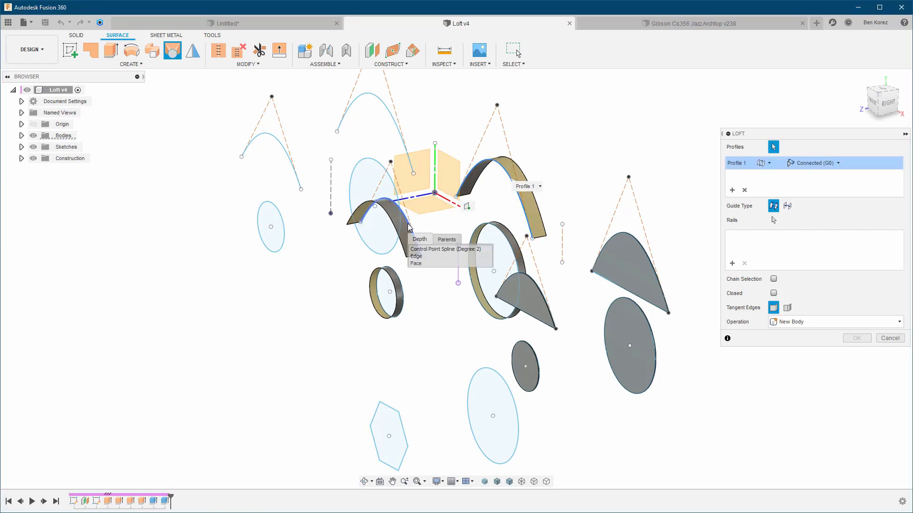
left_click(415, 256)
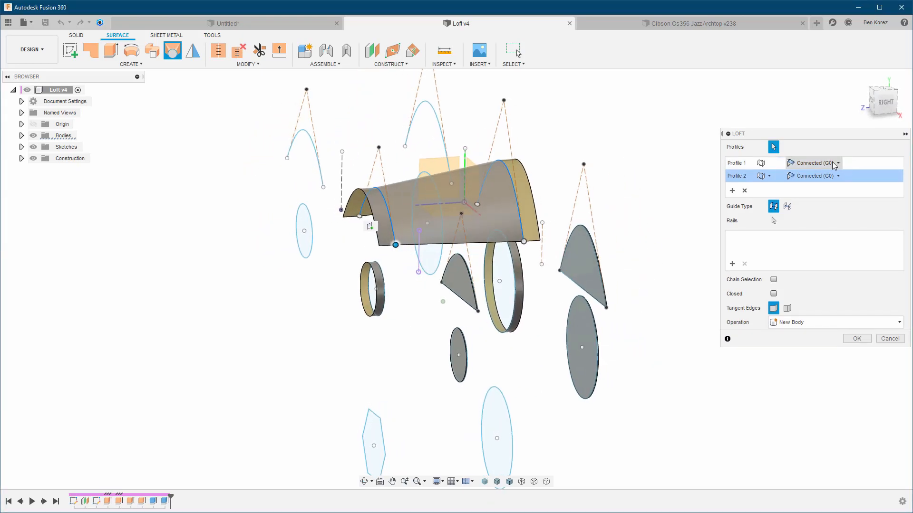
left_click(33, 147)
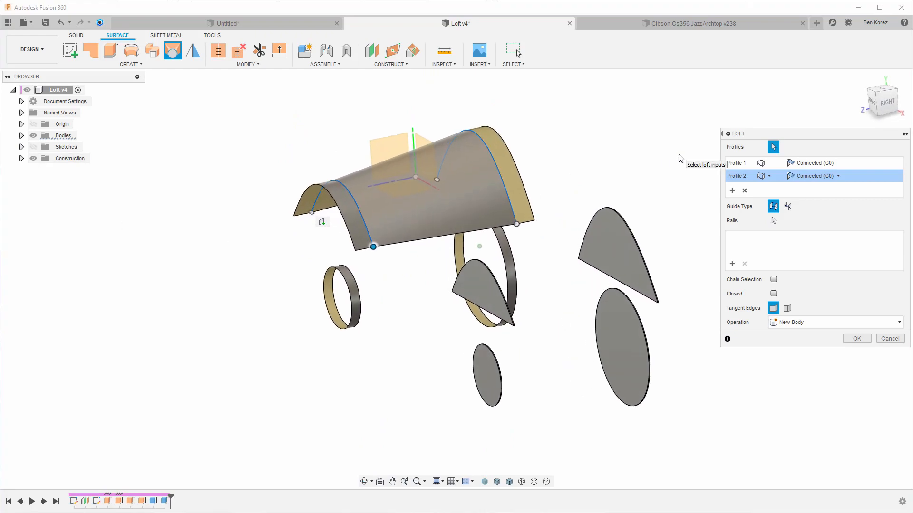
- Set the large arch edge, profile 1, to Curvature (G2) and the small arch edge, profile 2, to Tangent (G1)
left_click(814, 163)
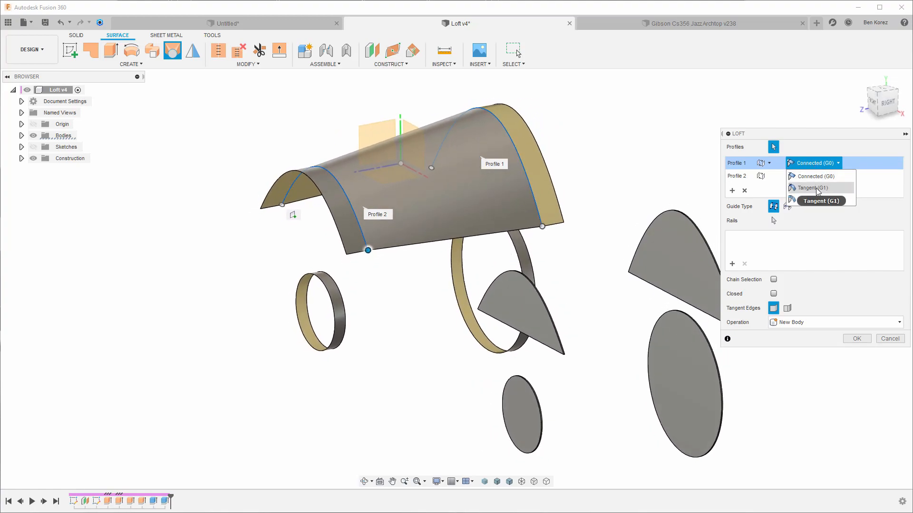
left_click(814, 188)
left_click(811, 163)
left_click(820, 201)
left_click(814, 176)
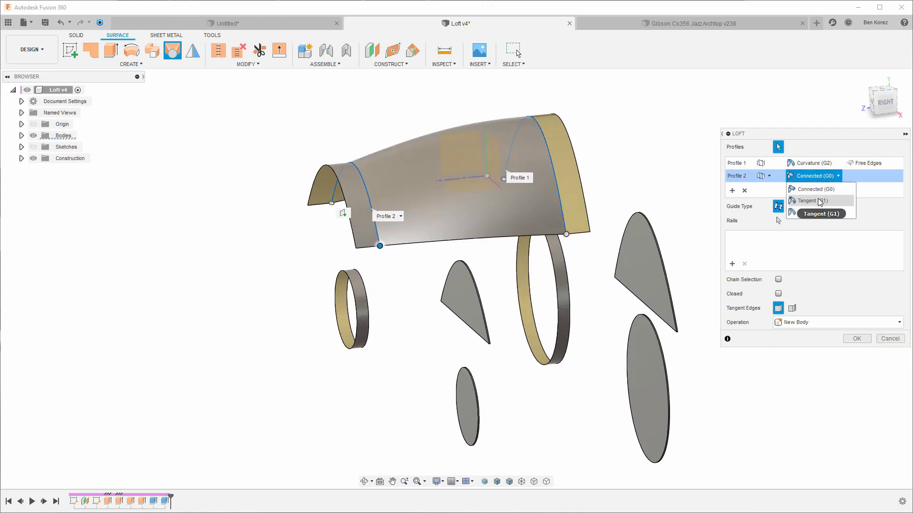
left_click(814, 201)
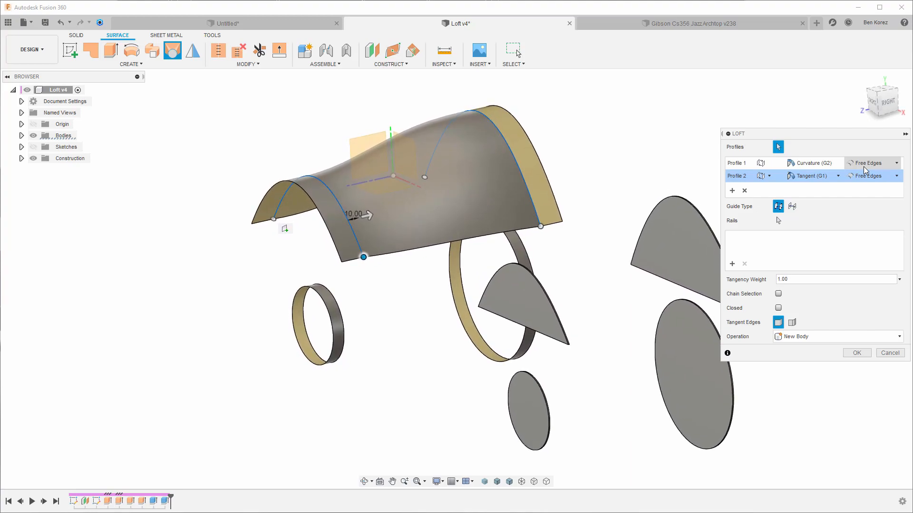
- Try Align Edges on profile 1 and inspect how the loft's side edges meet the large strip
middle_click_drag(451, 243, 485, 239, "shift")
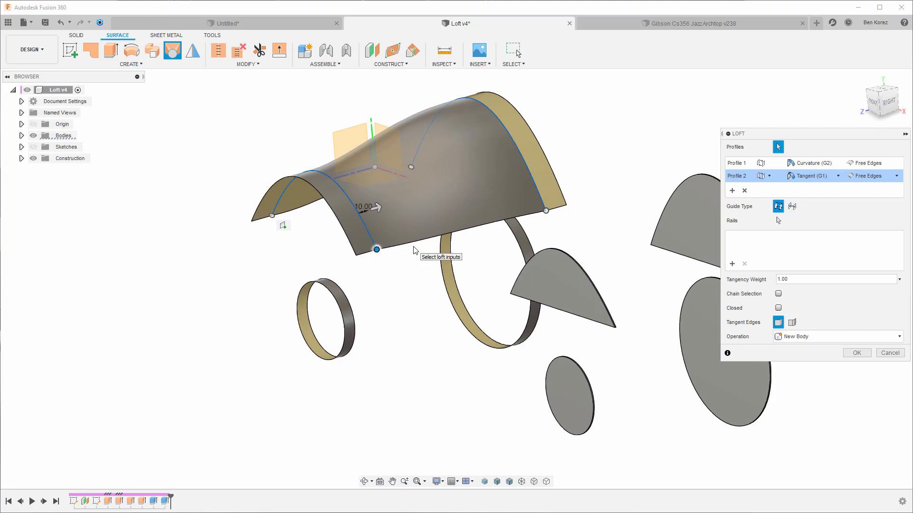
left_click(873, 164)
left_click(874, 164)
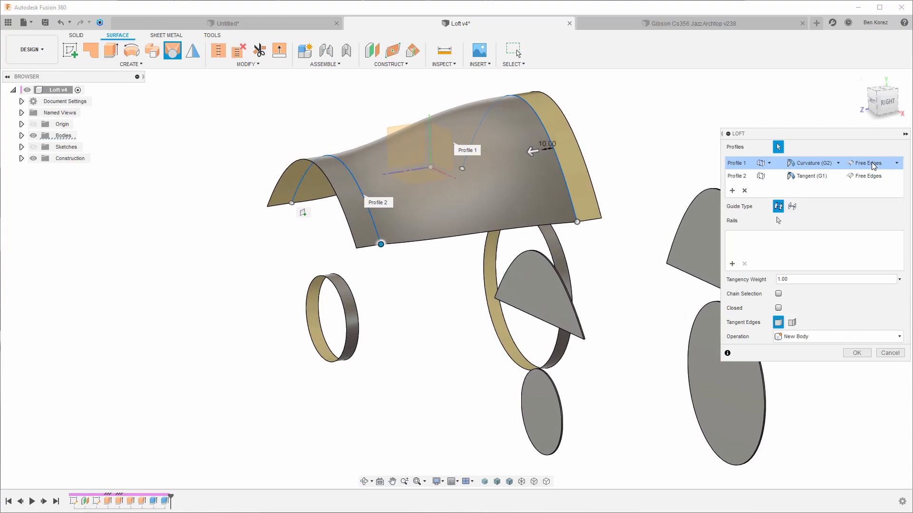
middle_click_drag(631, 124, 446, 251, "shift")
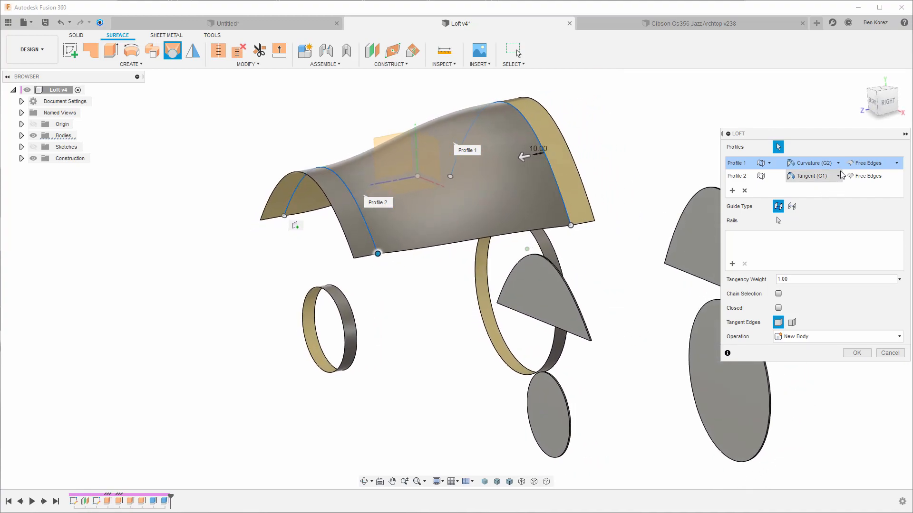
left_click(868, 163)
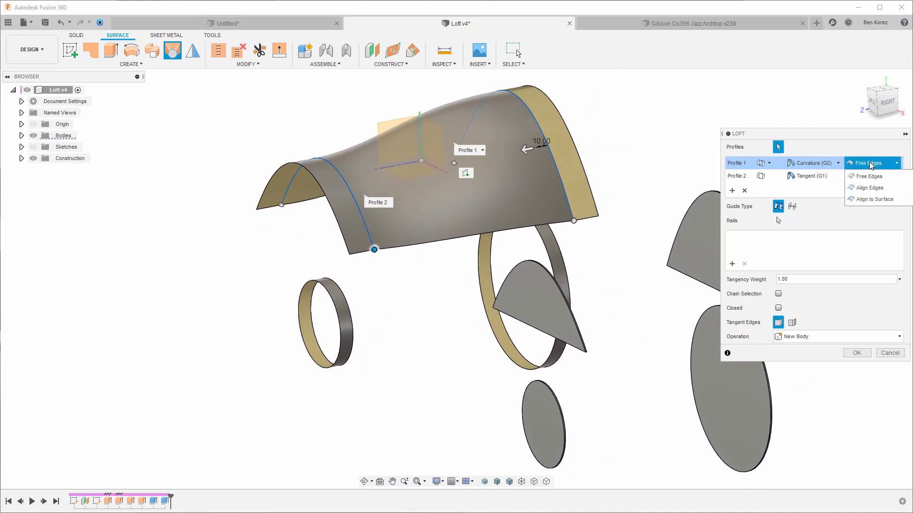
left_click(868, 189)
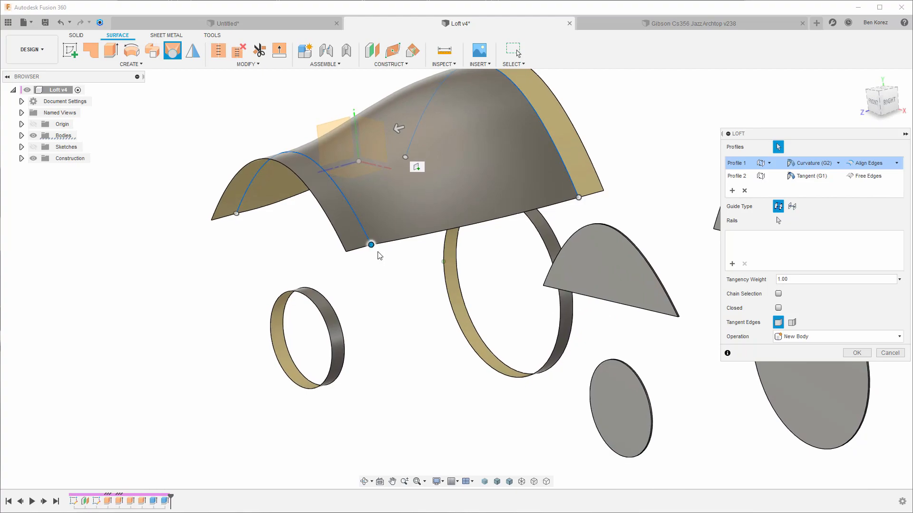
middle_click_drag(594, 192, 710, 234, "shift")
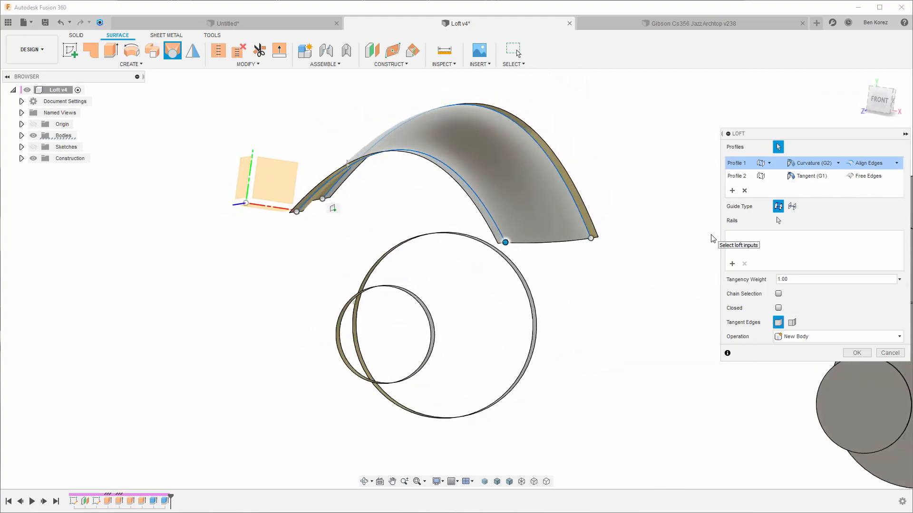
- Try Align to Surface on both loft profiles
left_click(869, 163)
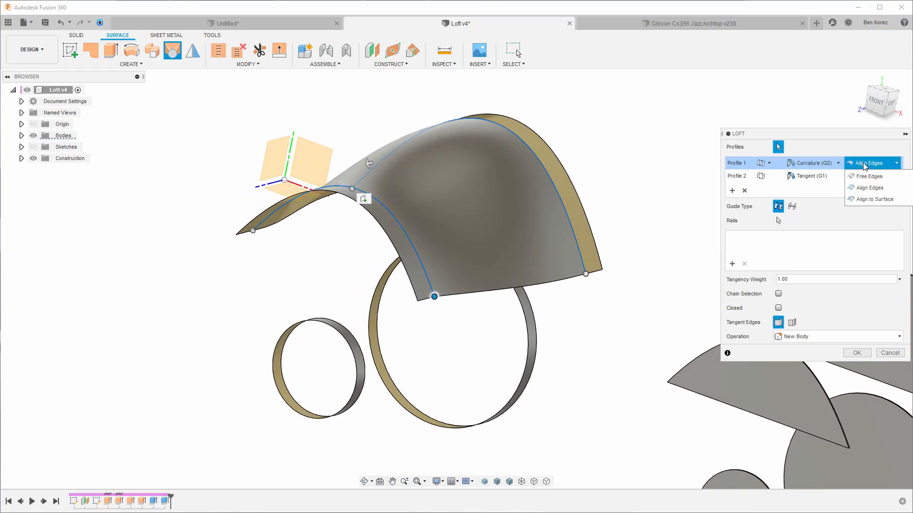
left_click(872, 199)
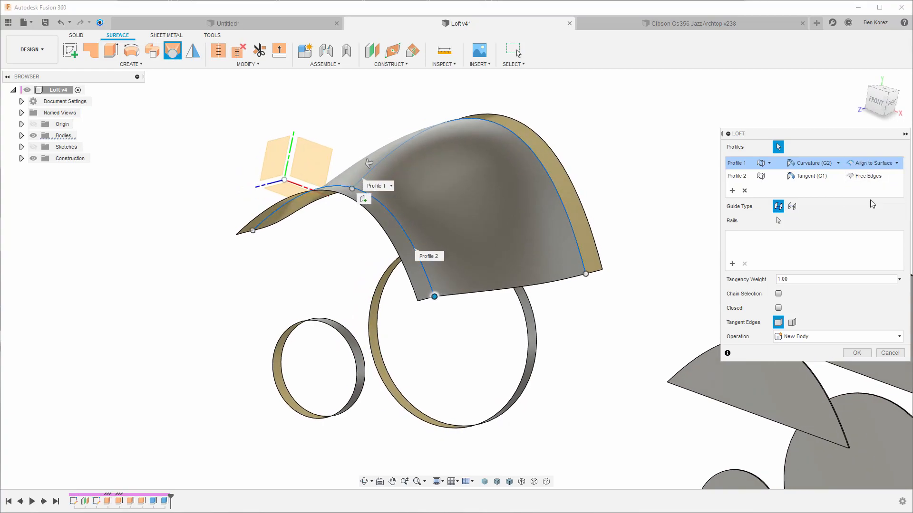
left_click(869, 176)
left_click(872, 214)
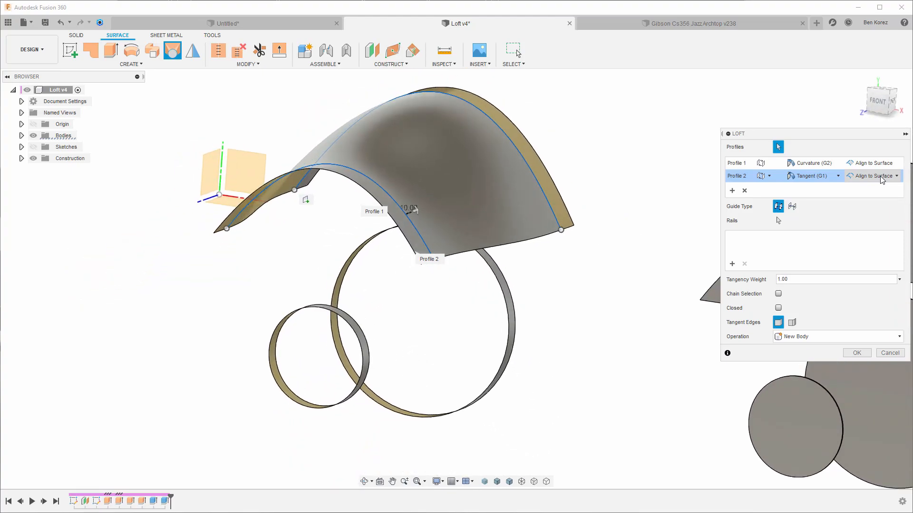
- Return both loft profiles to Free Edges and create the surface loft as a New Body
left_click(877, 163)
left_click(878, 176)
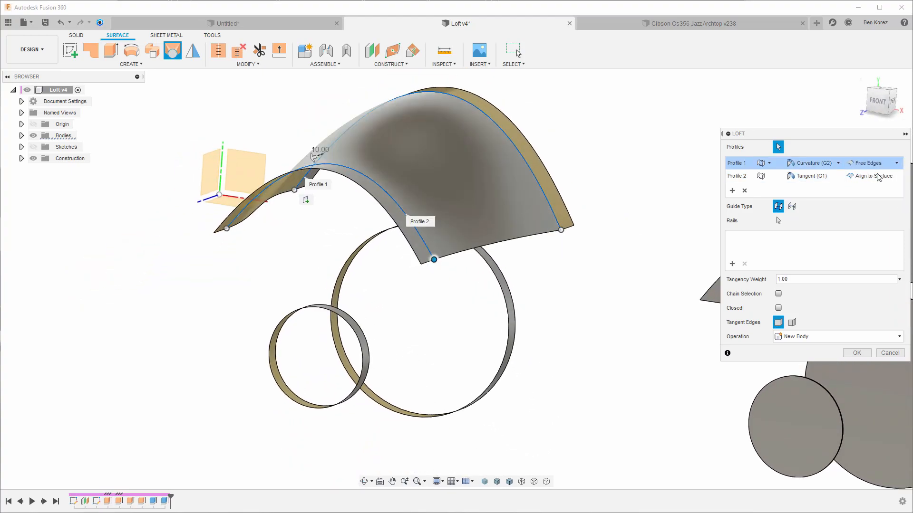
left_click(879, 177)
left_click(876, 194)
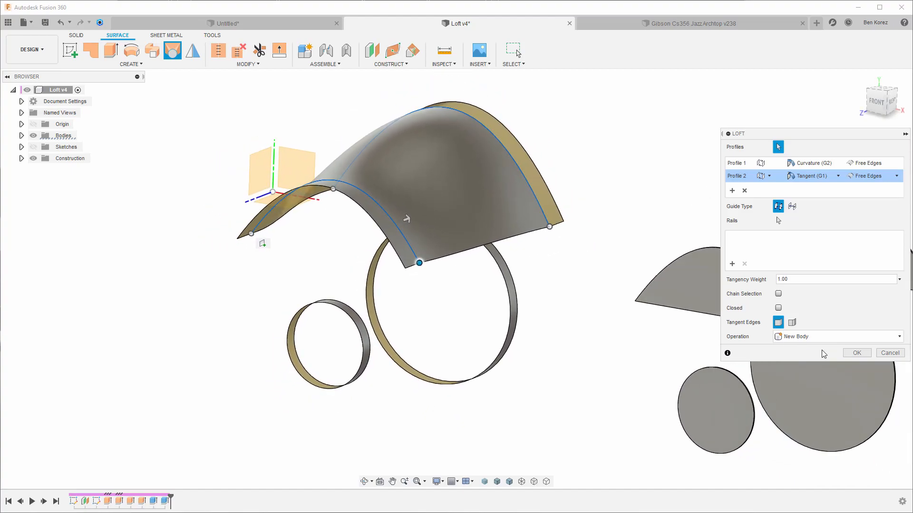
left_click(856, 353)
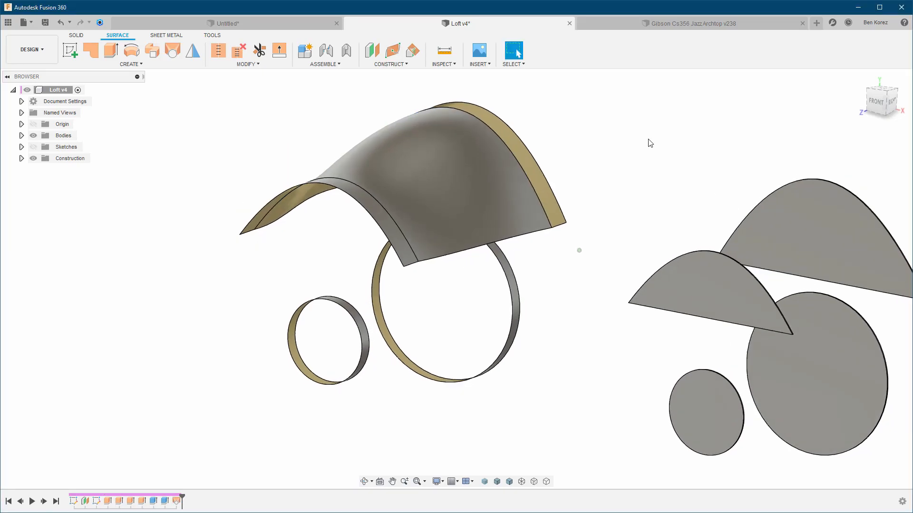
- Hide the two arched strips, Body1 and Body2, and review the loft feature's profiles without changing it
left_click(565, 151)
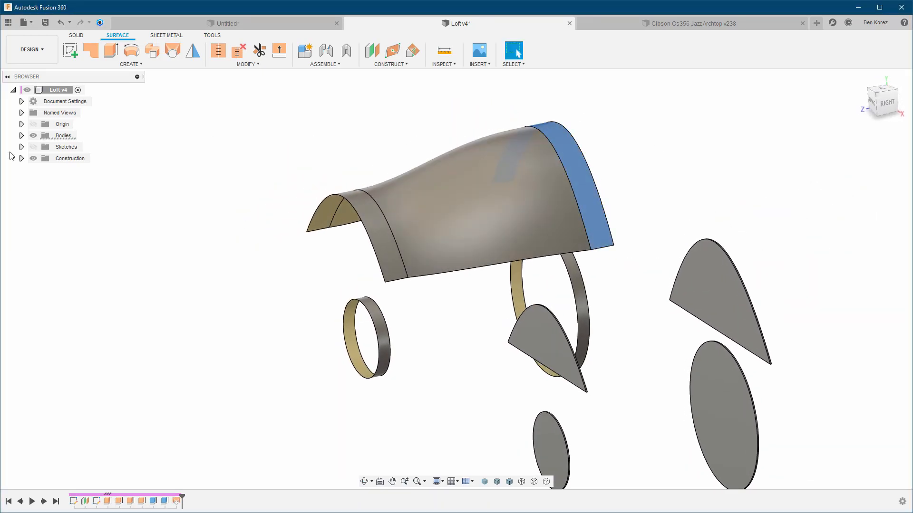
left_click(21, 135)
left_click(42, 147)
left_click(460, 114)
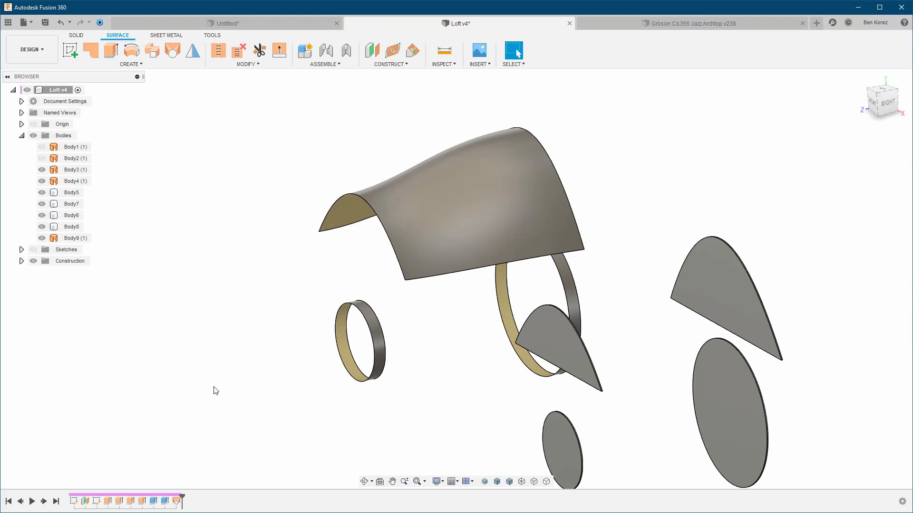
double_click(177, 501)
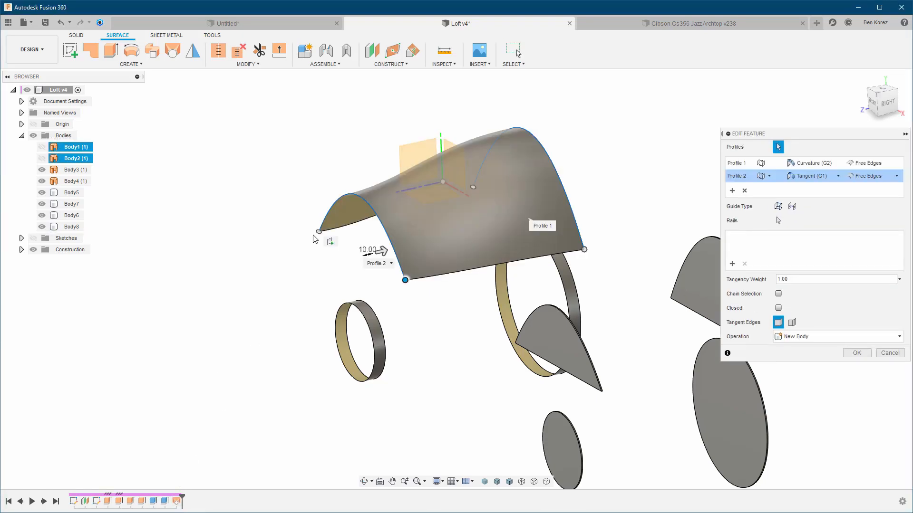
left_click(879, 355)
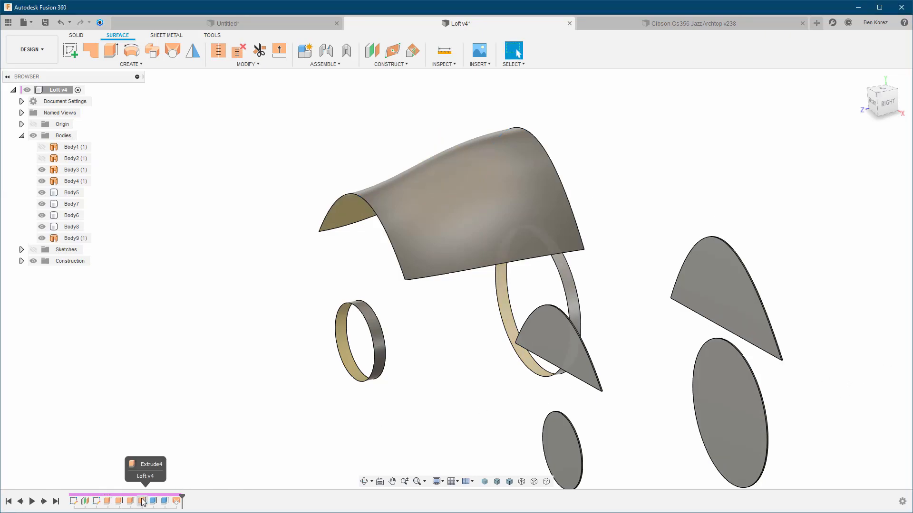
- Show the design's sketches so the arch and ellipse curves appear along with the bodies
left_click(32, 135)
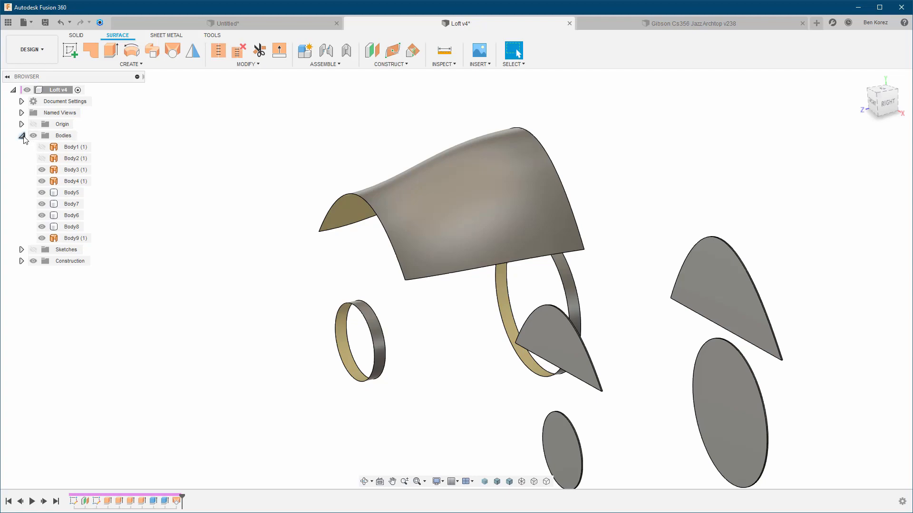
left_click(33, 251)
scroll(681, 133, "down", 2)
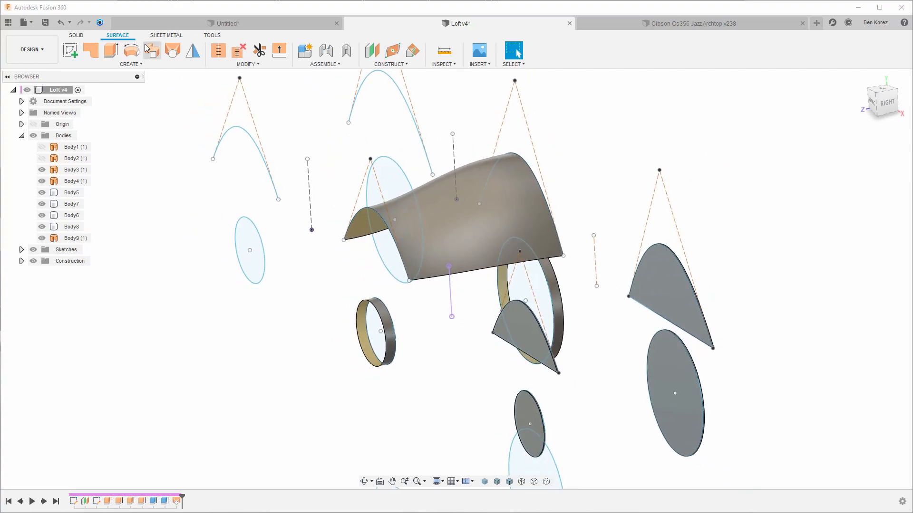
- Try a one-sided surface extrusion of the large arch sketch curve with a distance of -20 mm as a New Body
left_click(113, 53)
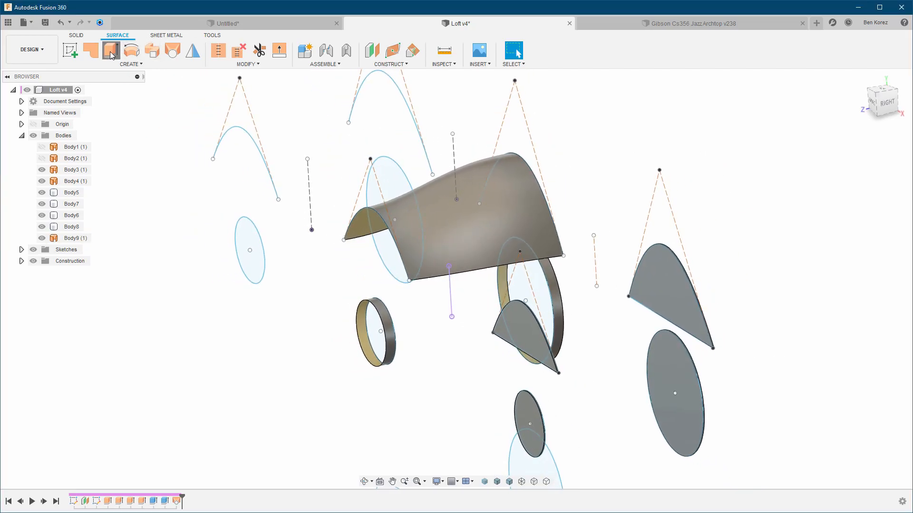
left_click(528, 170)
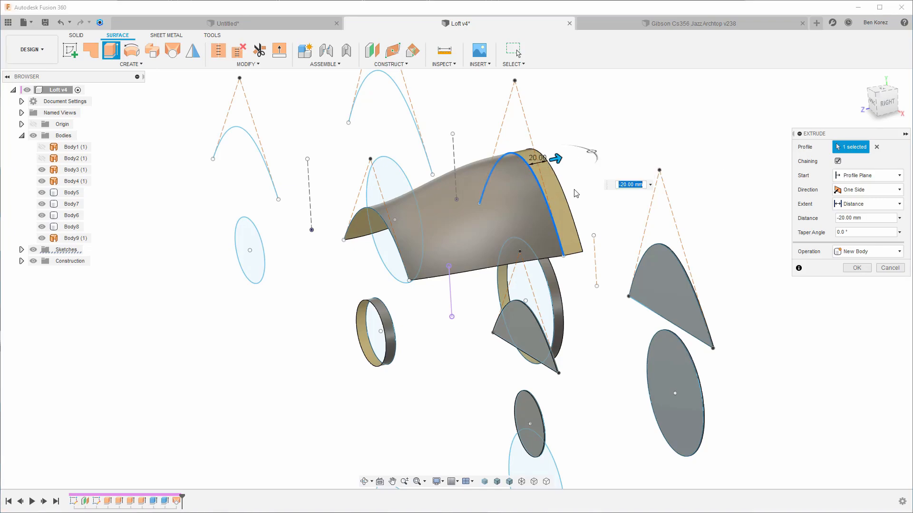
left_click(884, 268)
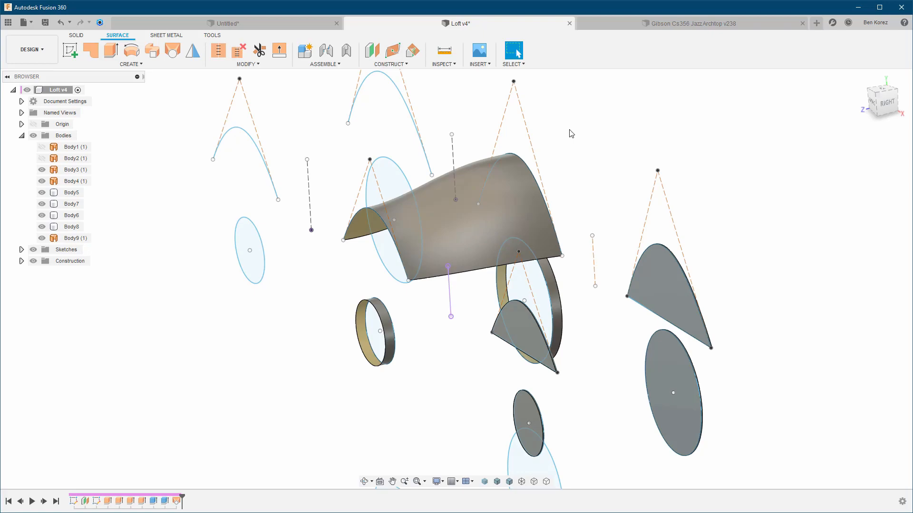
left_click(173, 51)
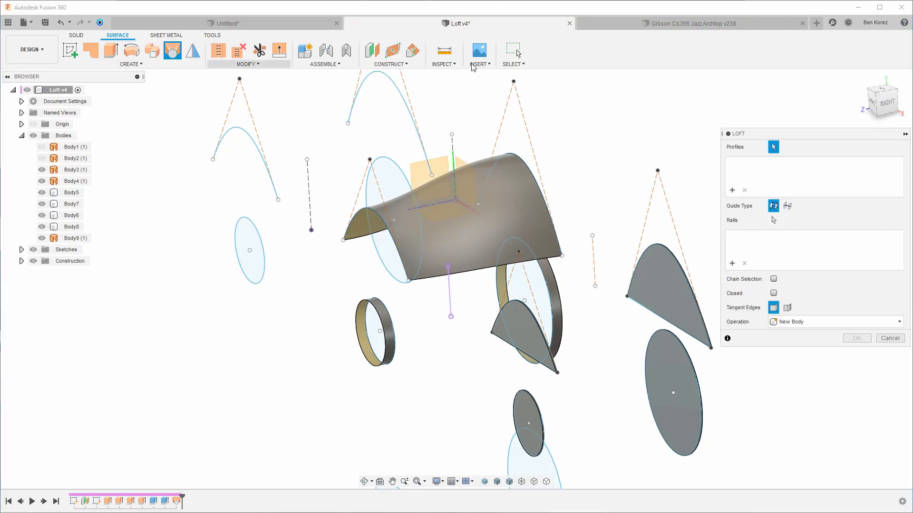
left_click(890, 338)
- Open the existing surface loft for editing and set profile 1's continuity to Tangent (G1)
left_click(177, 502)
double_click(178, 502)
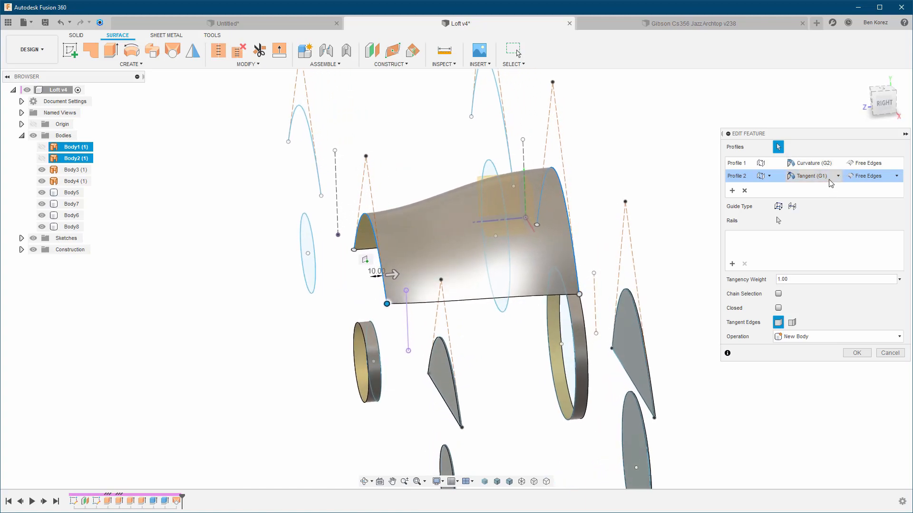
left_click(832, 164)
left_click(819, 186)
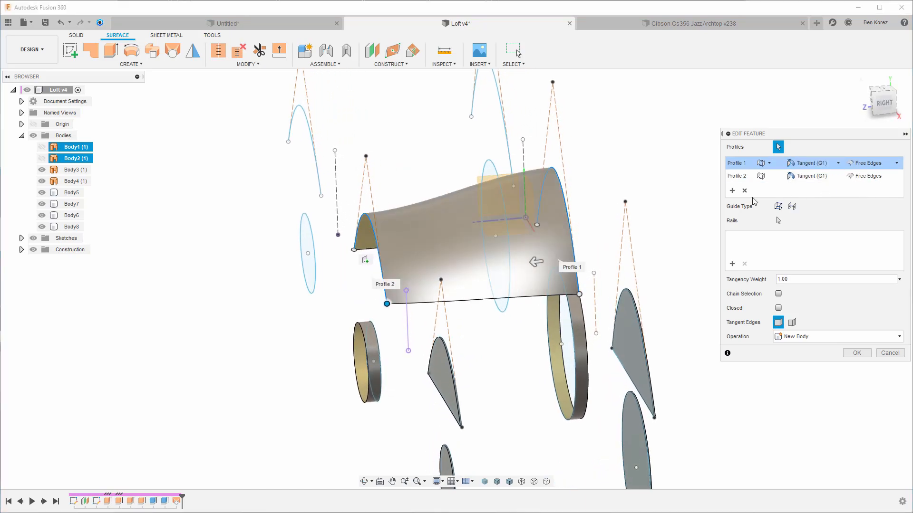
- Try tangency weights of 4.00 and 3.00 on profile 1, and discard the edits to the loft
left_click_drag(545, 273, 506, 274)
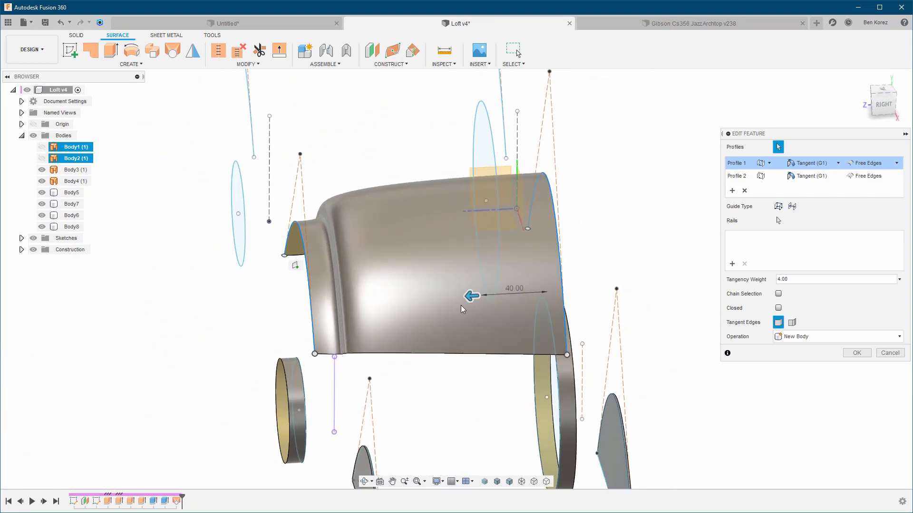
left_click_drag(471, 297, 487, 297)
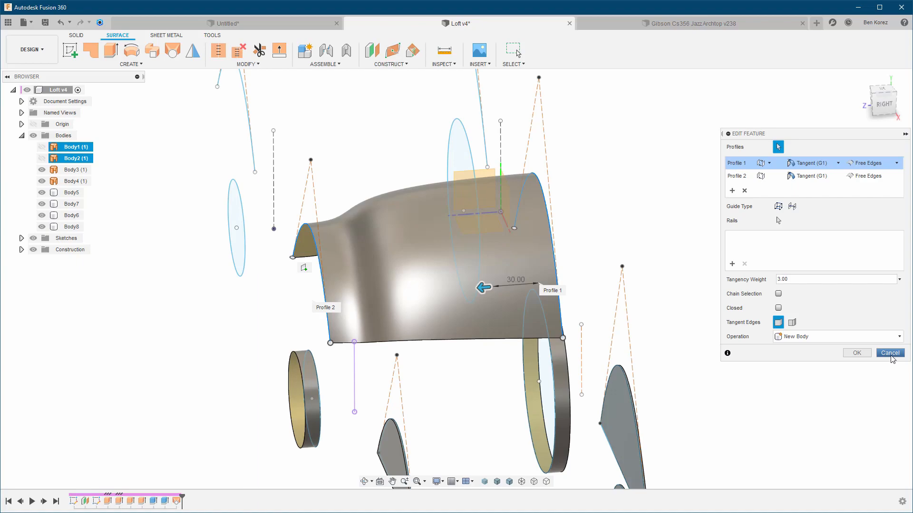
left_click(890, 356)
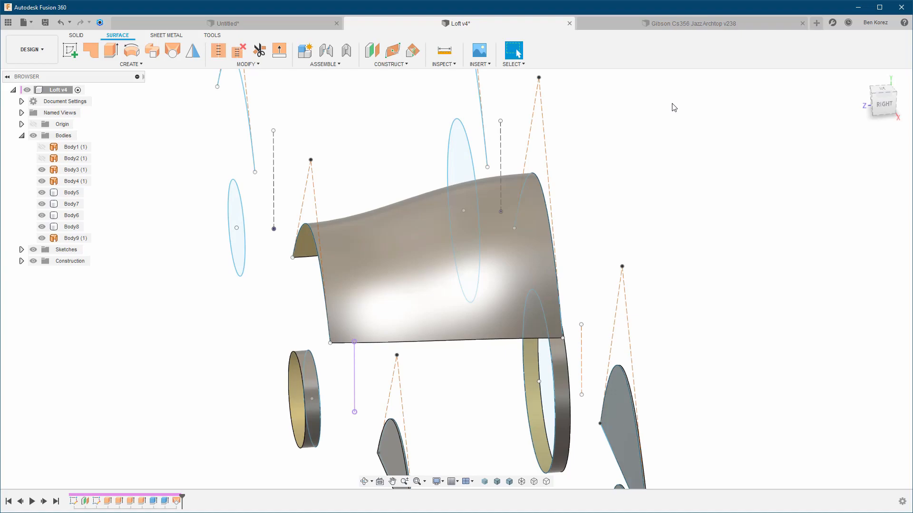
- Switch to the Gibson Cs356 Jazz Archtop v238 design
left_click(717, 21)
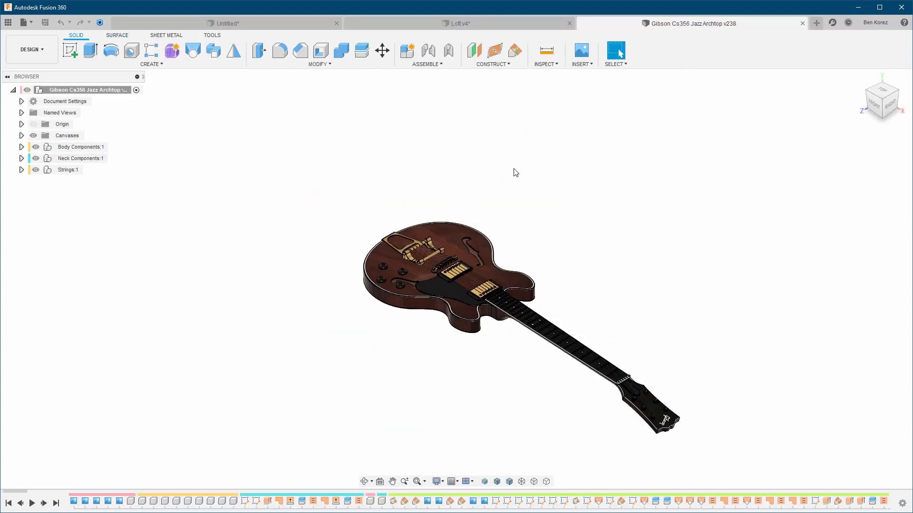